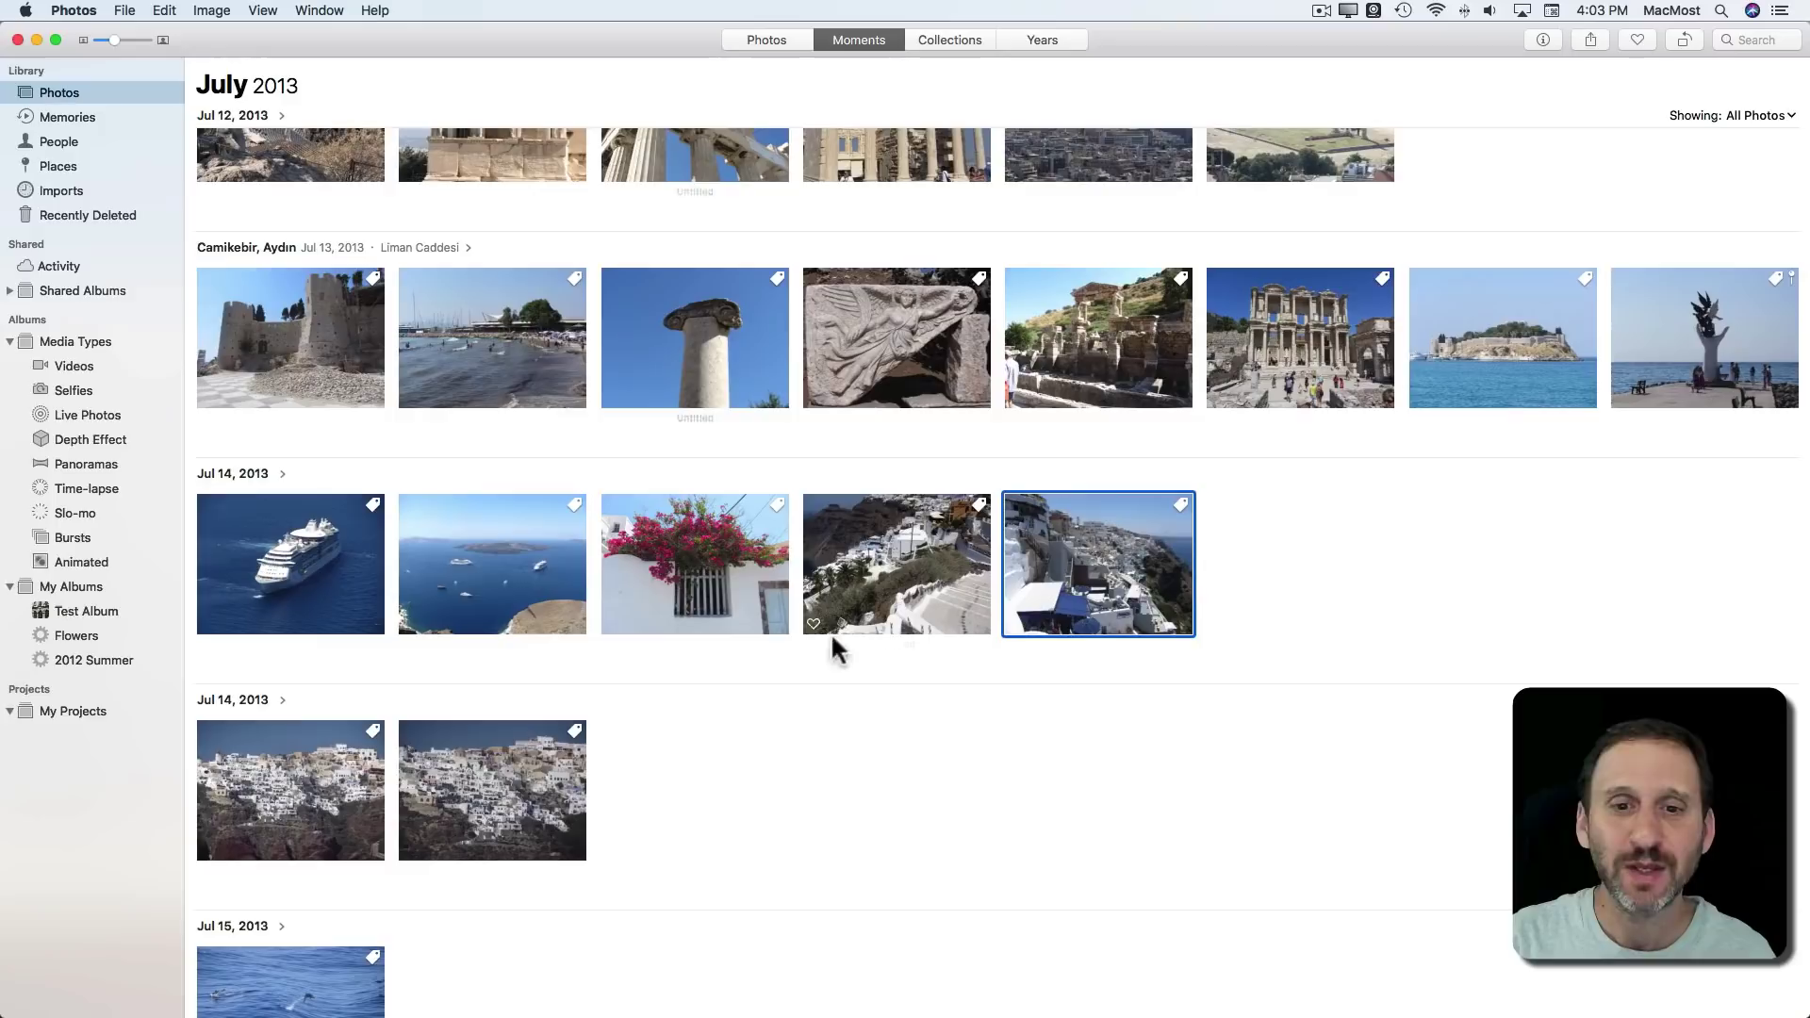
- Open the Santorini cliffside photo from Moments, entering and leaving Edit without changes
click(1114, 571)
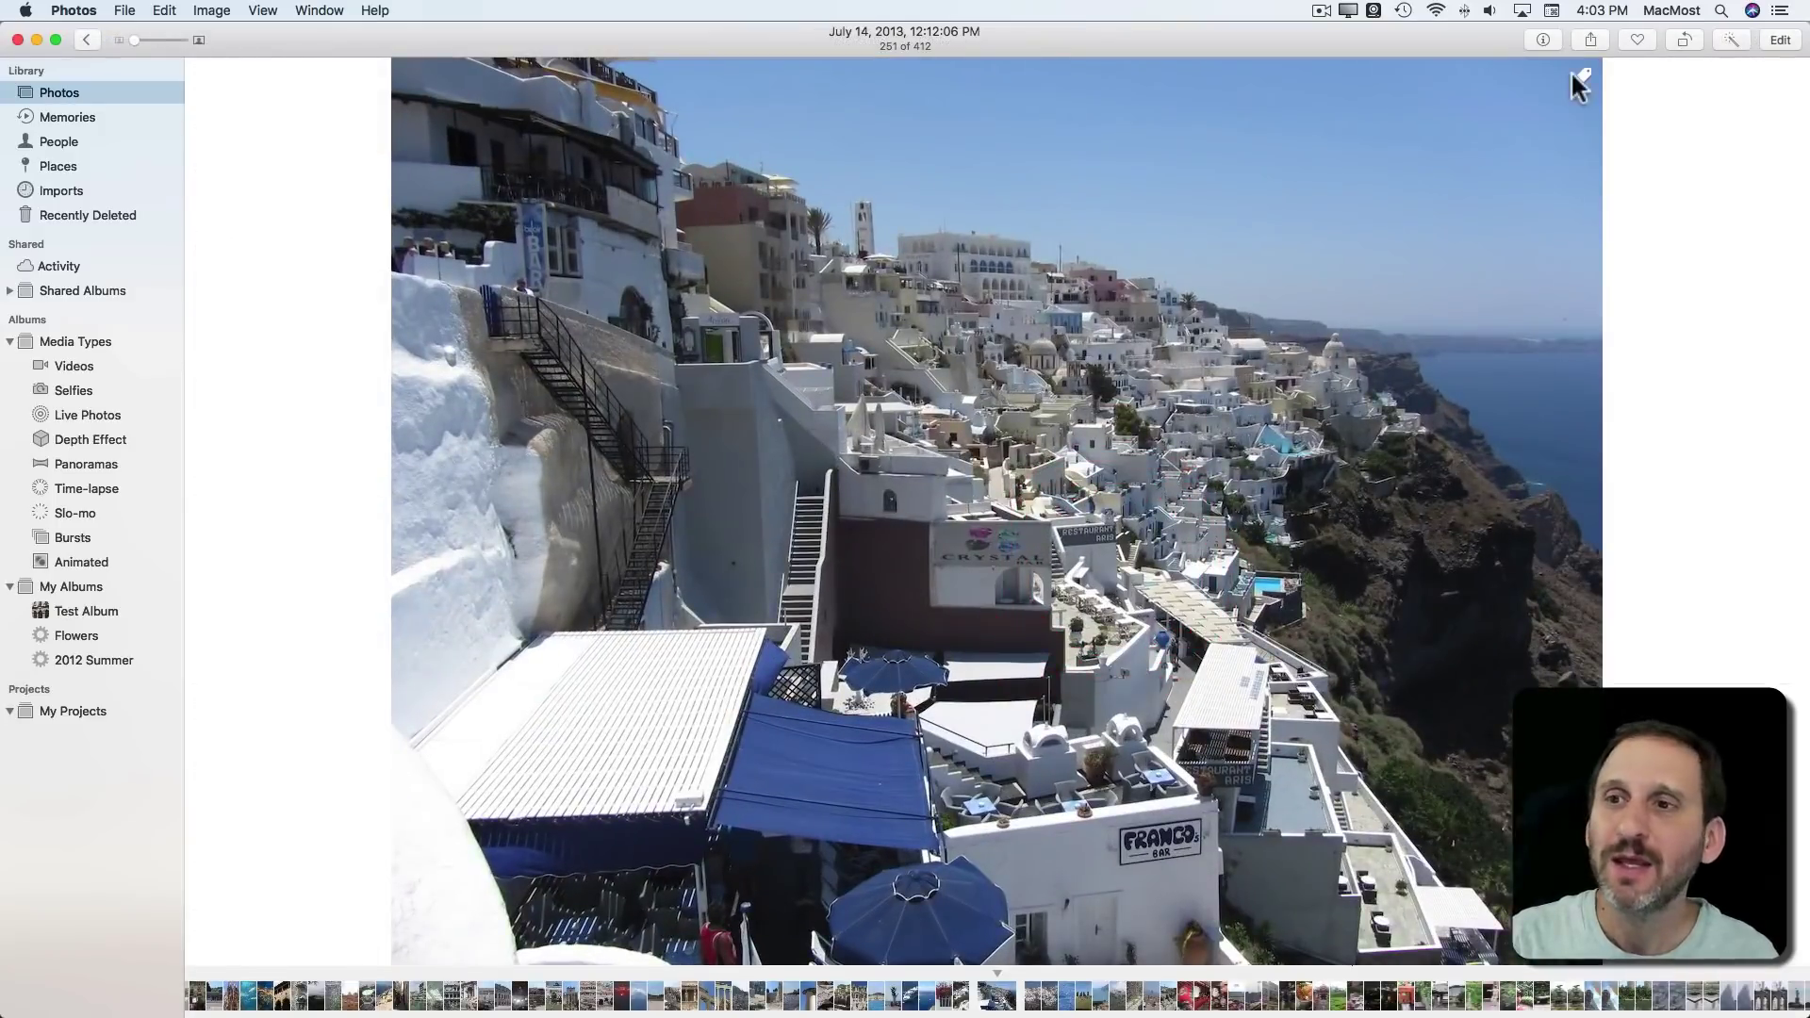
click(1778, 39)
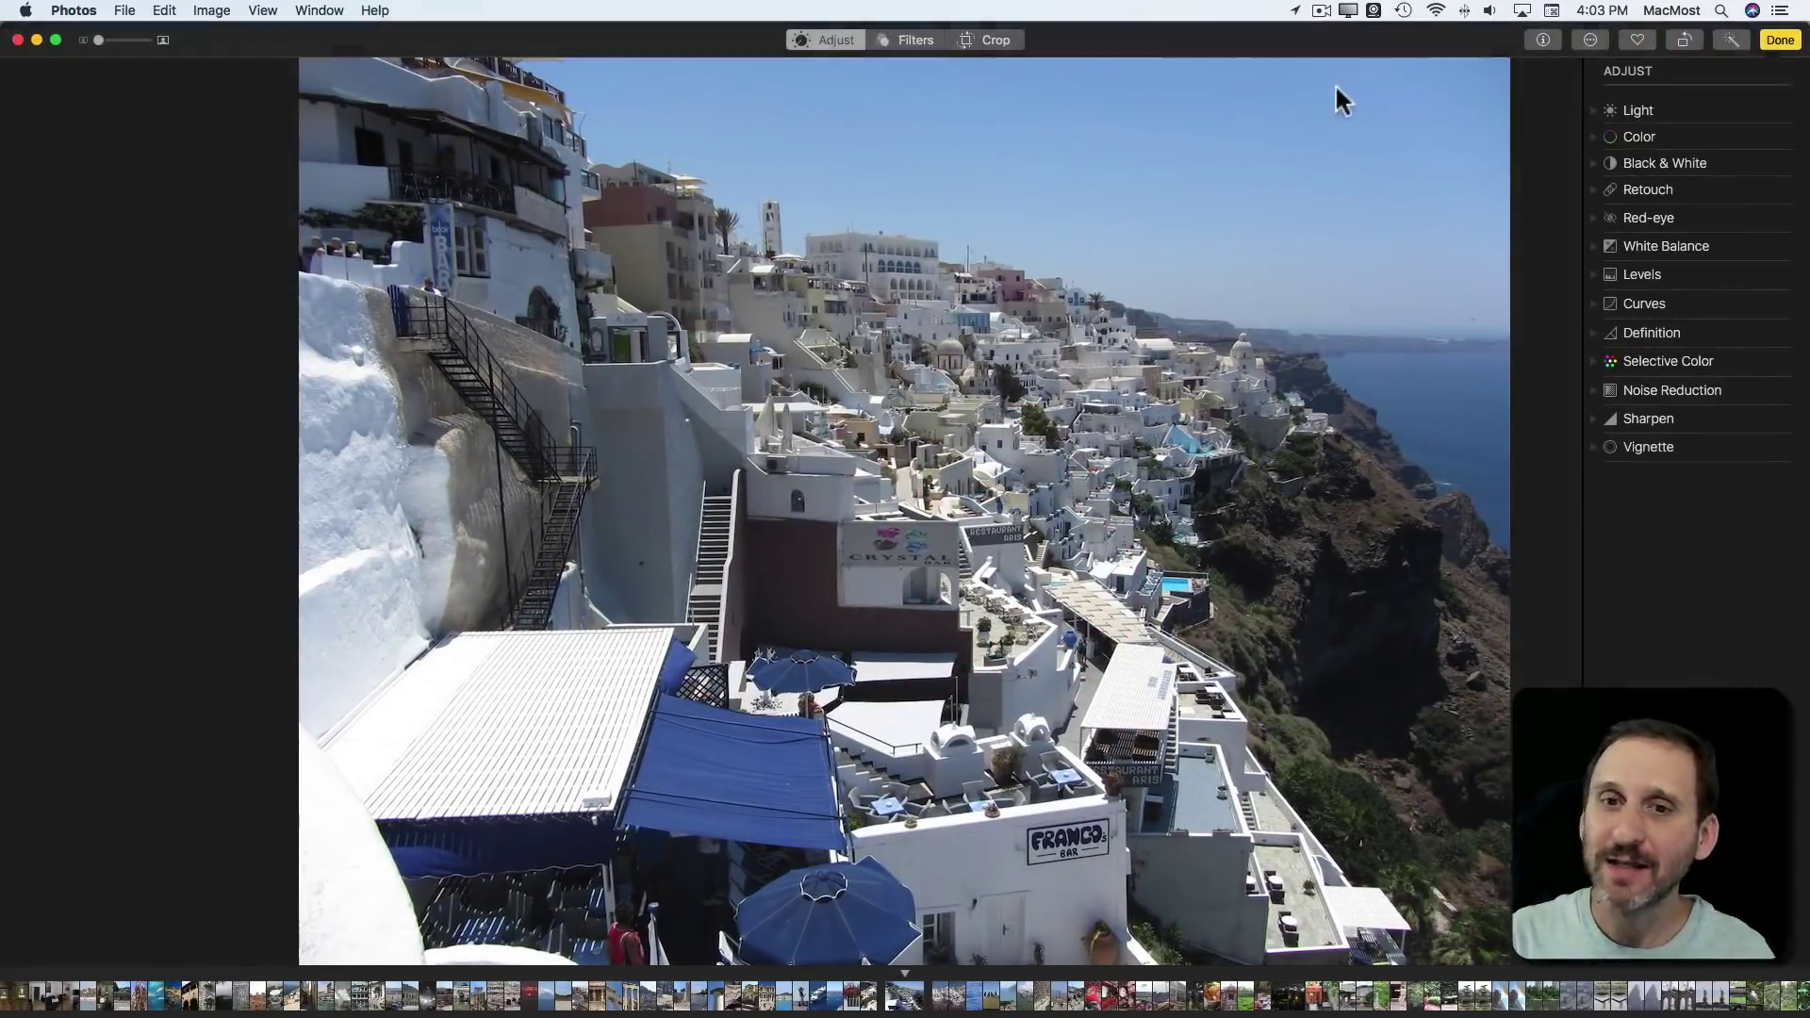
click(1779, 39)
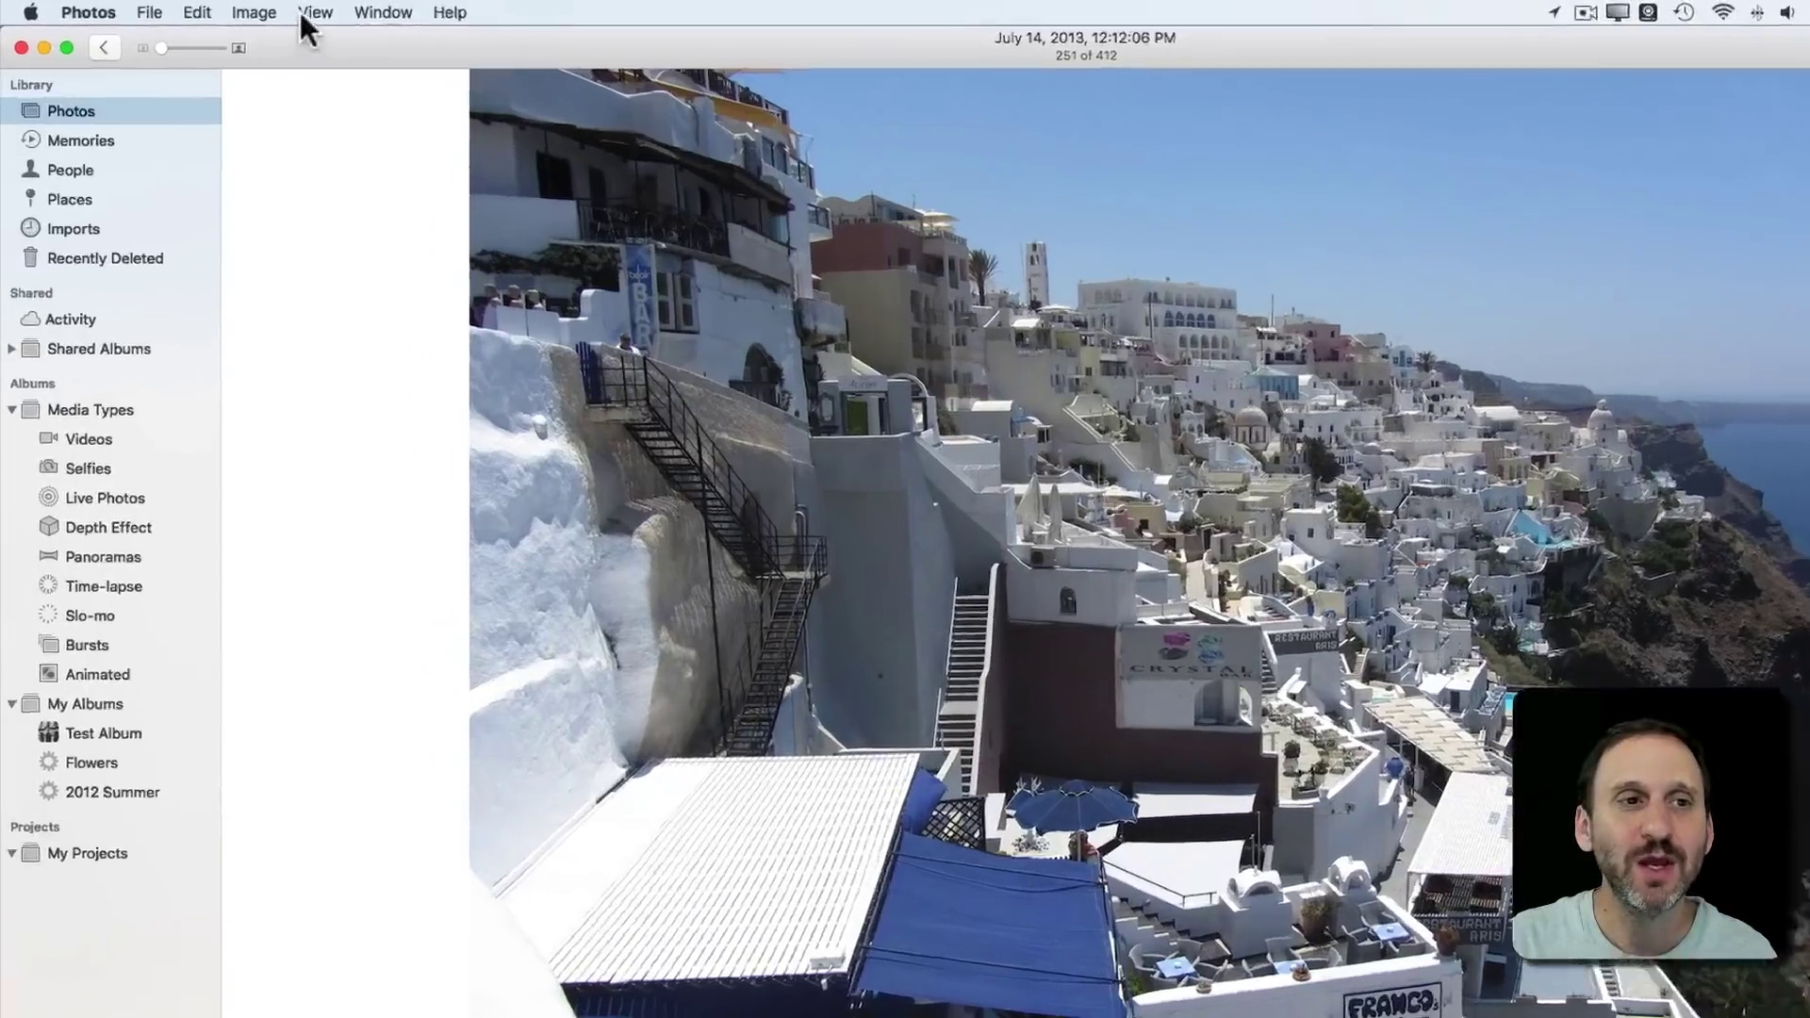
- Send the Santorini photo to Acorn through Image > Edit With
click(213, 10)
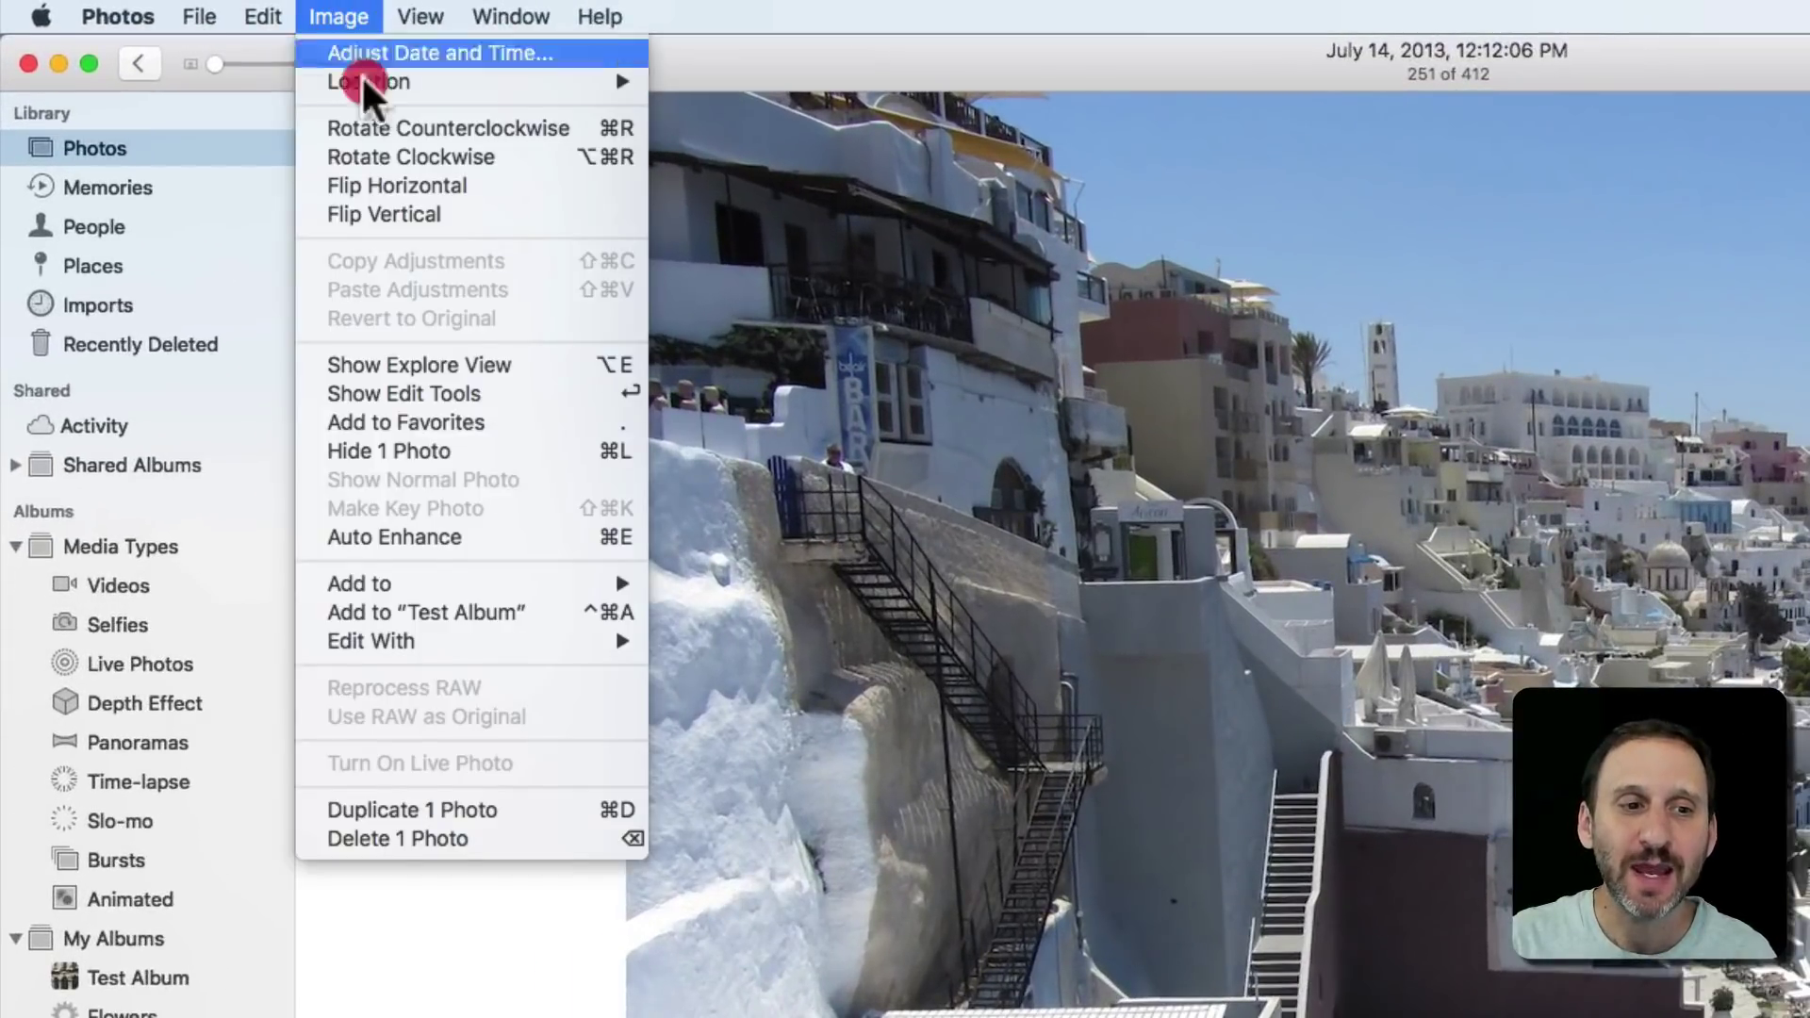
mouse_move(424, 641)
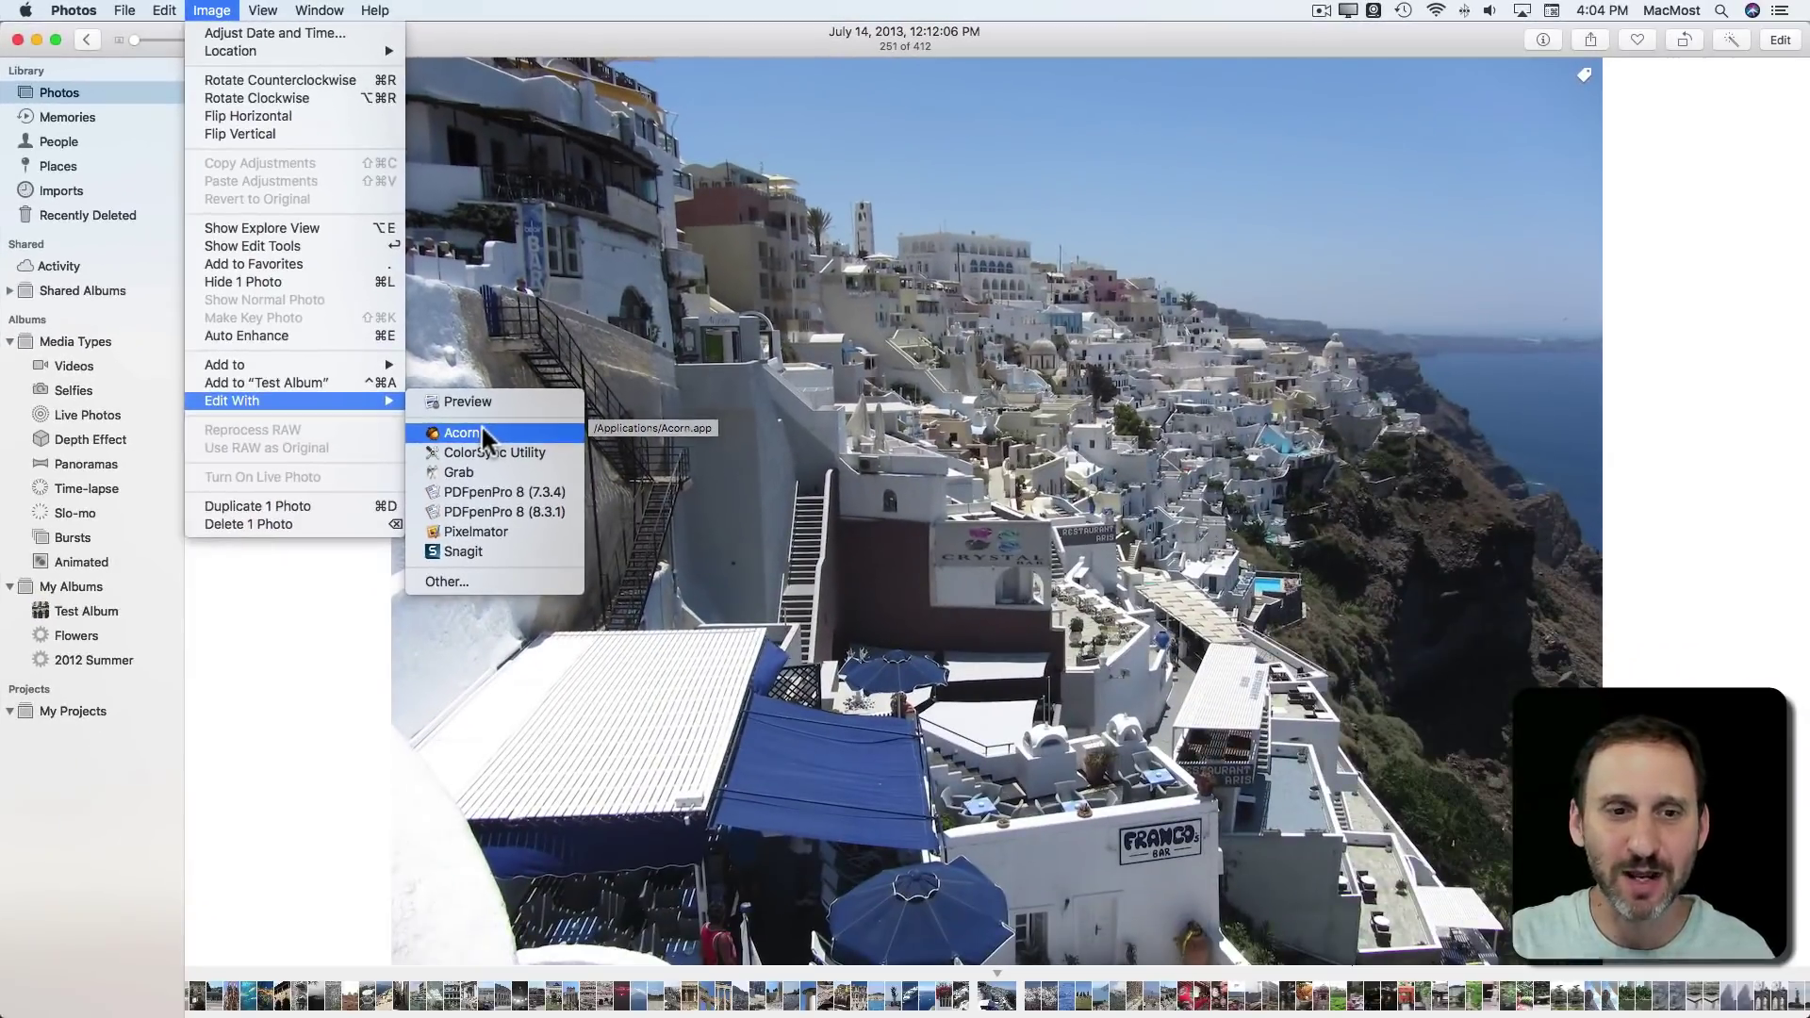
click(481, 424)
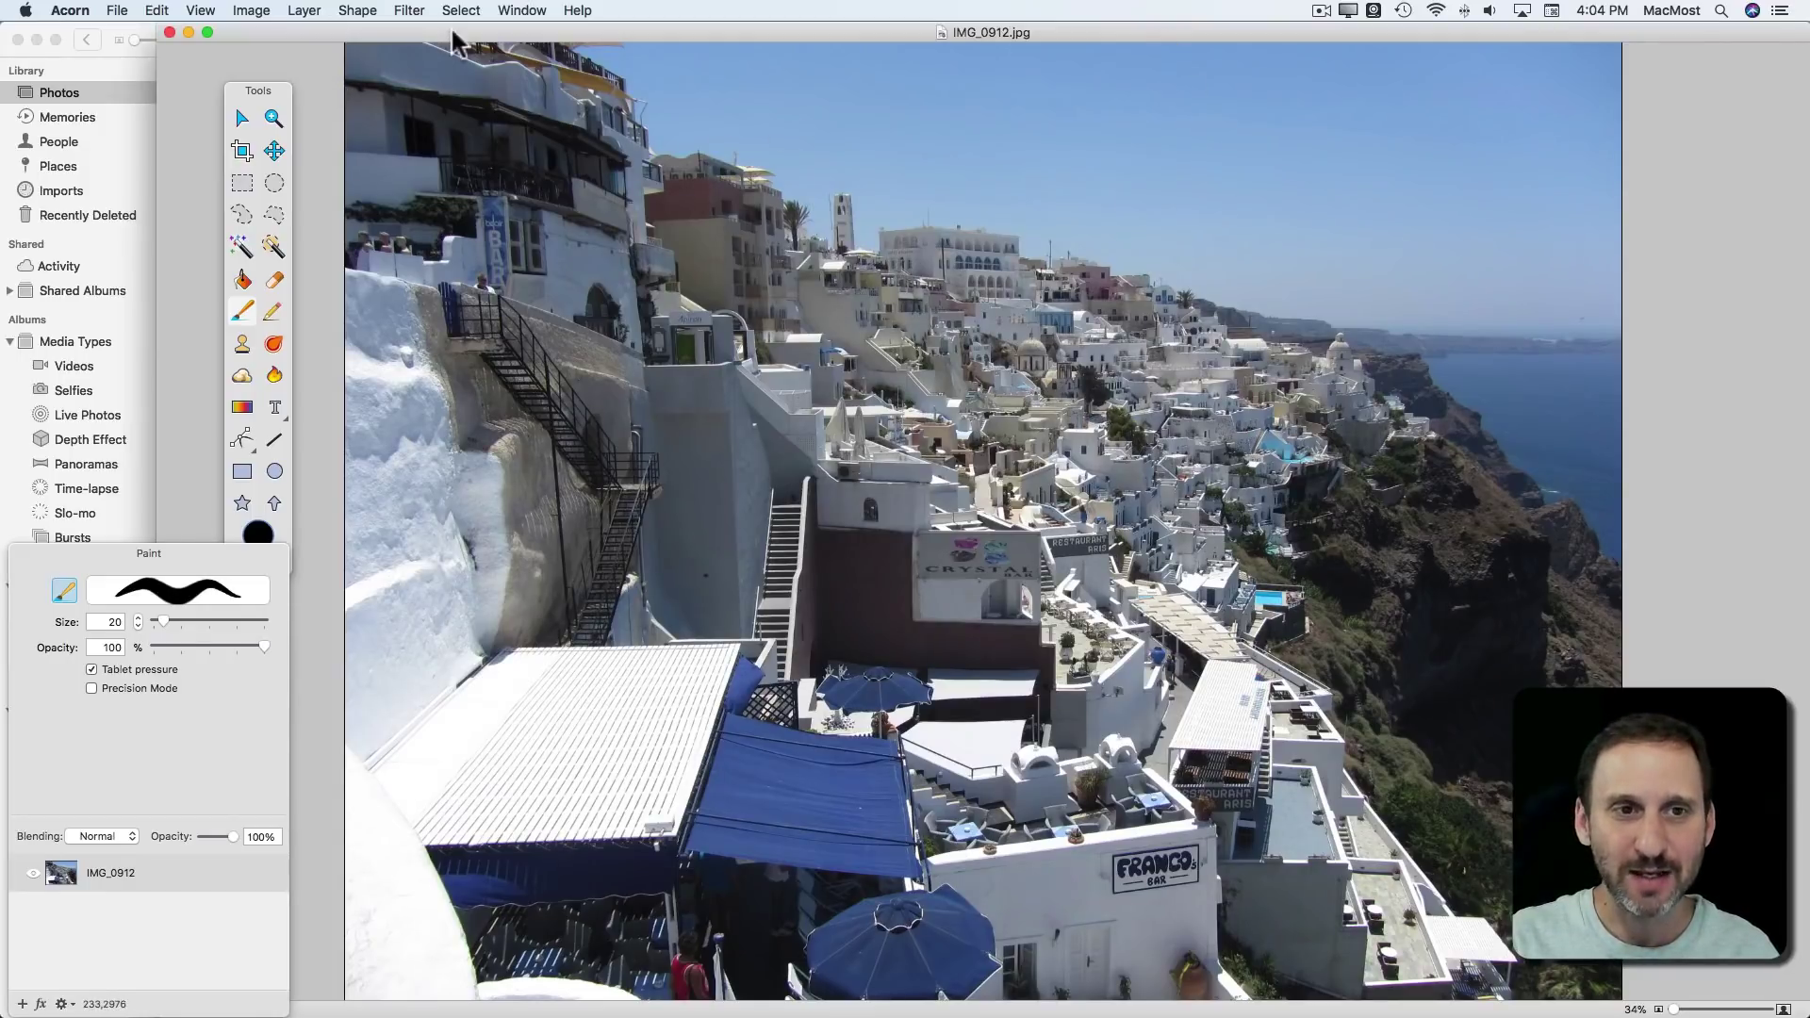
- With the Paint brush, scribble black strokes across the sky, Acorn window moved down
click(242, 303)
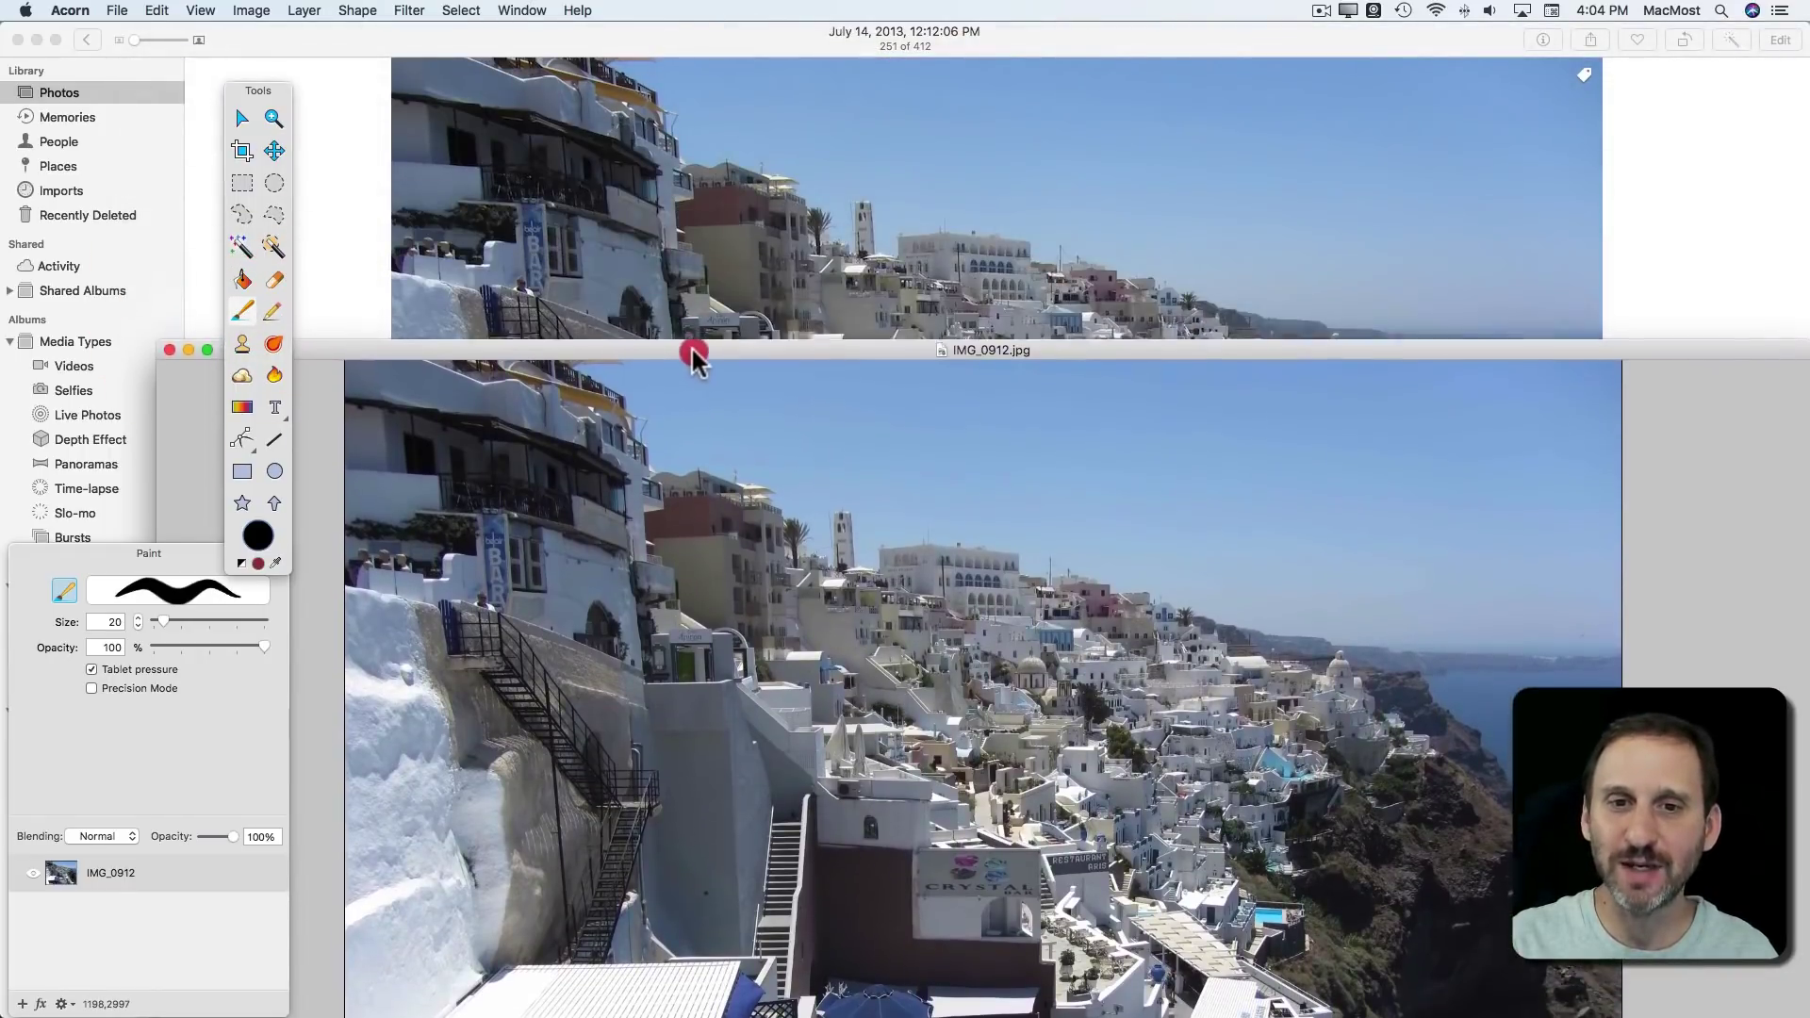
drag(740, 37, 692, 378)
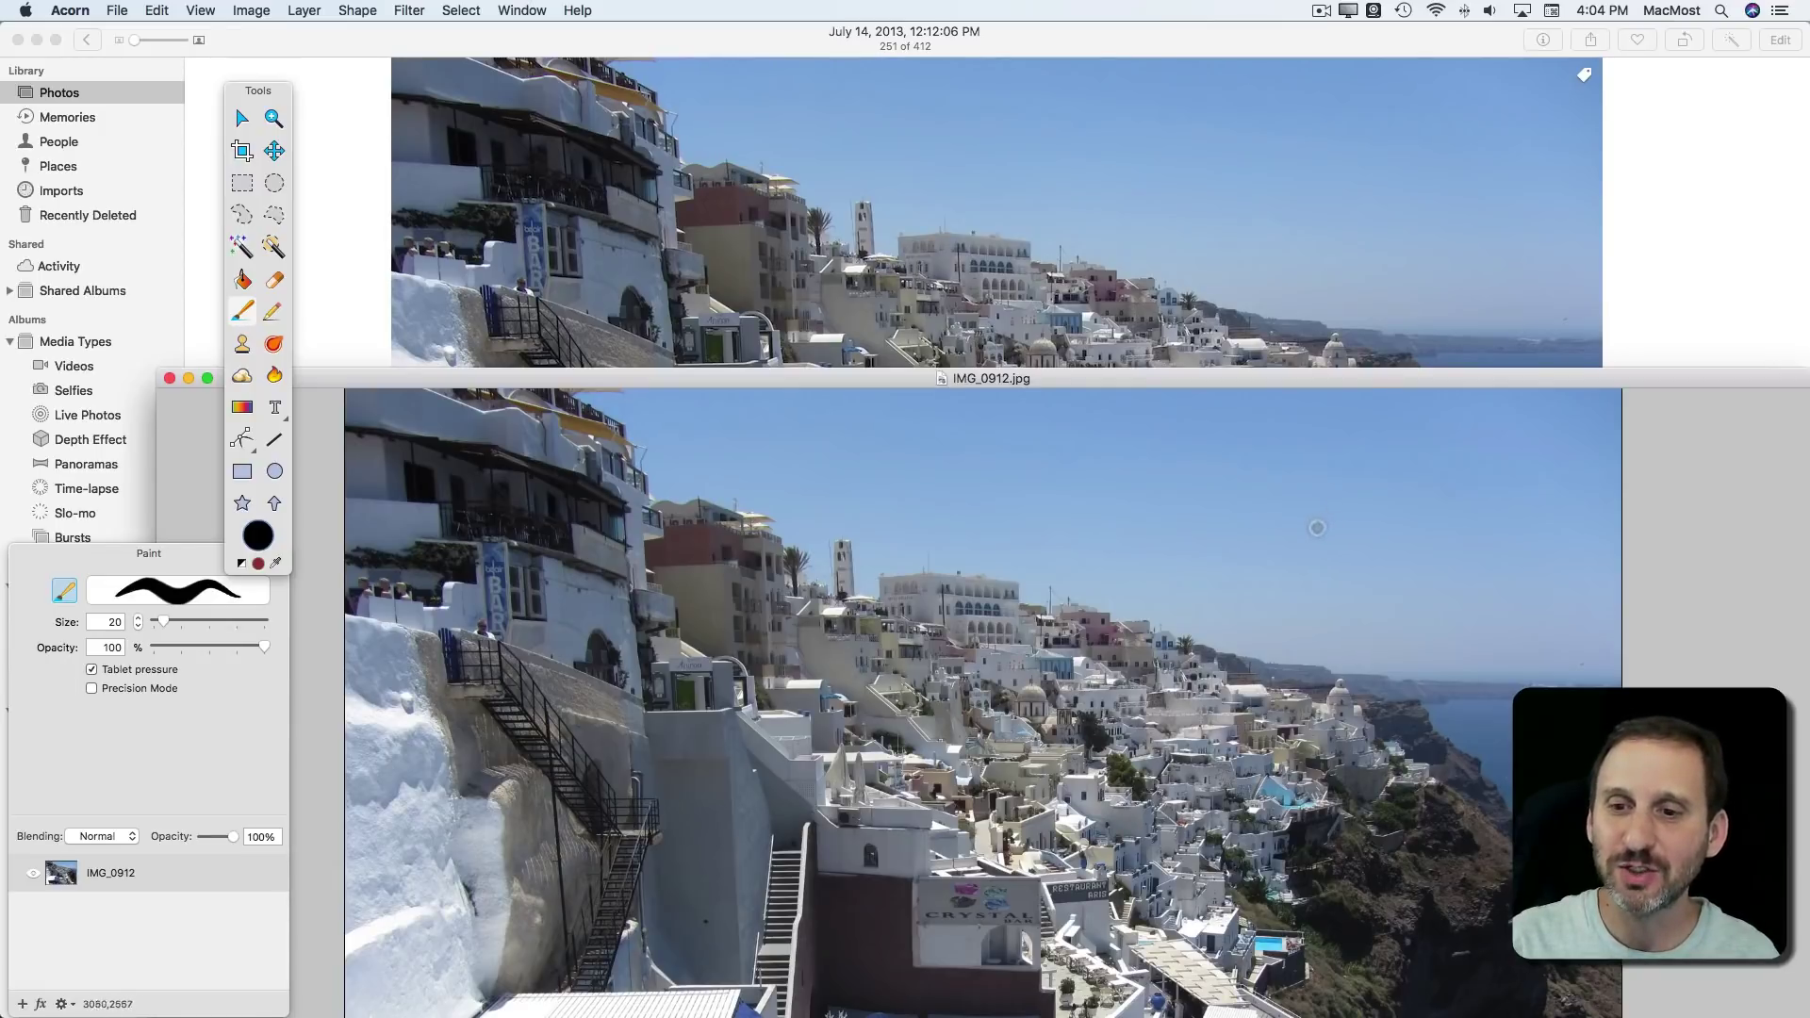
mouse_move(1293, 507)
mouse_down()
mouse_move(1330, 569)
mouse_move(1293, 489)
mouse_up()
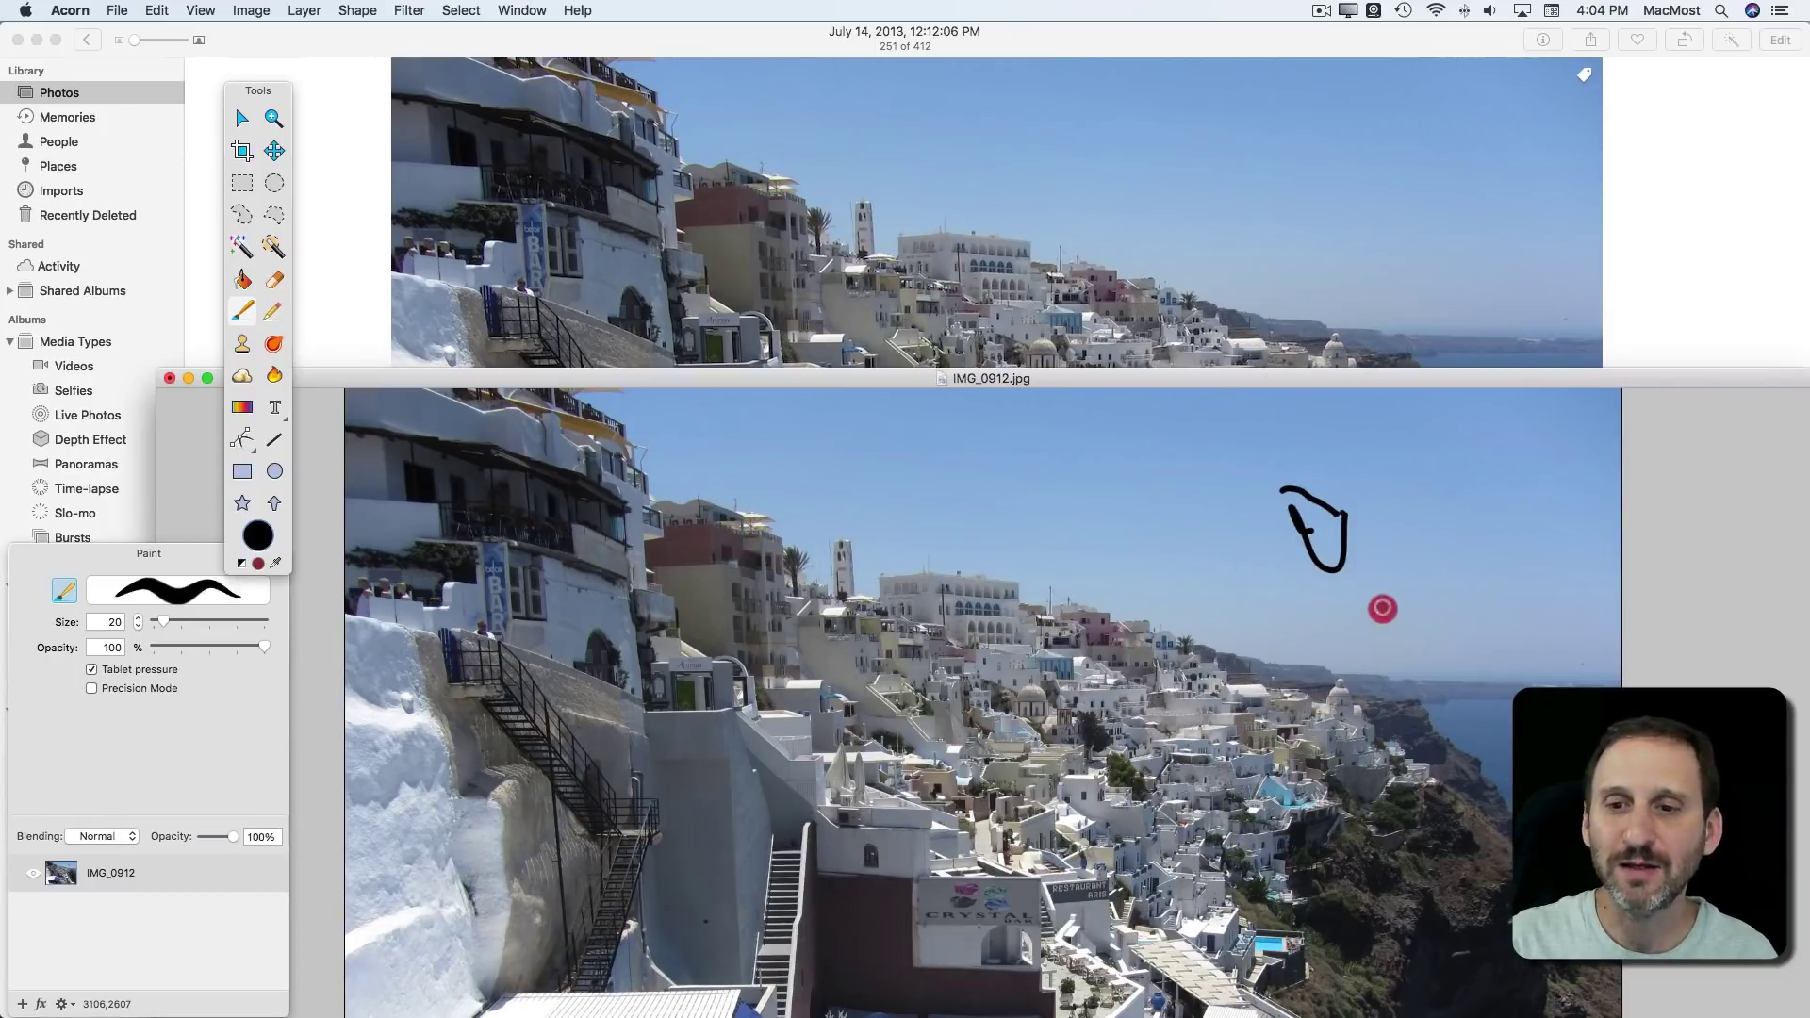
drag(1253, 562, 1369, 564)
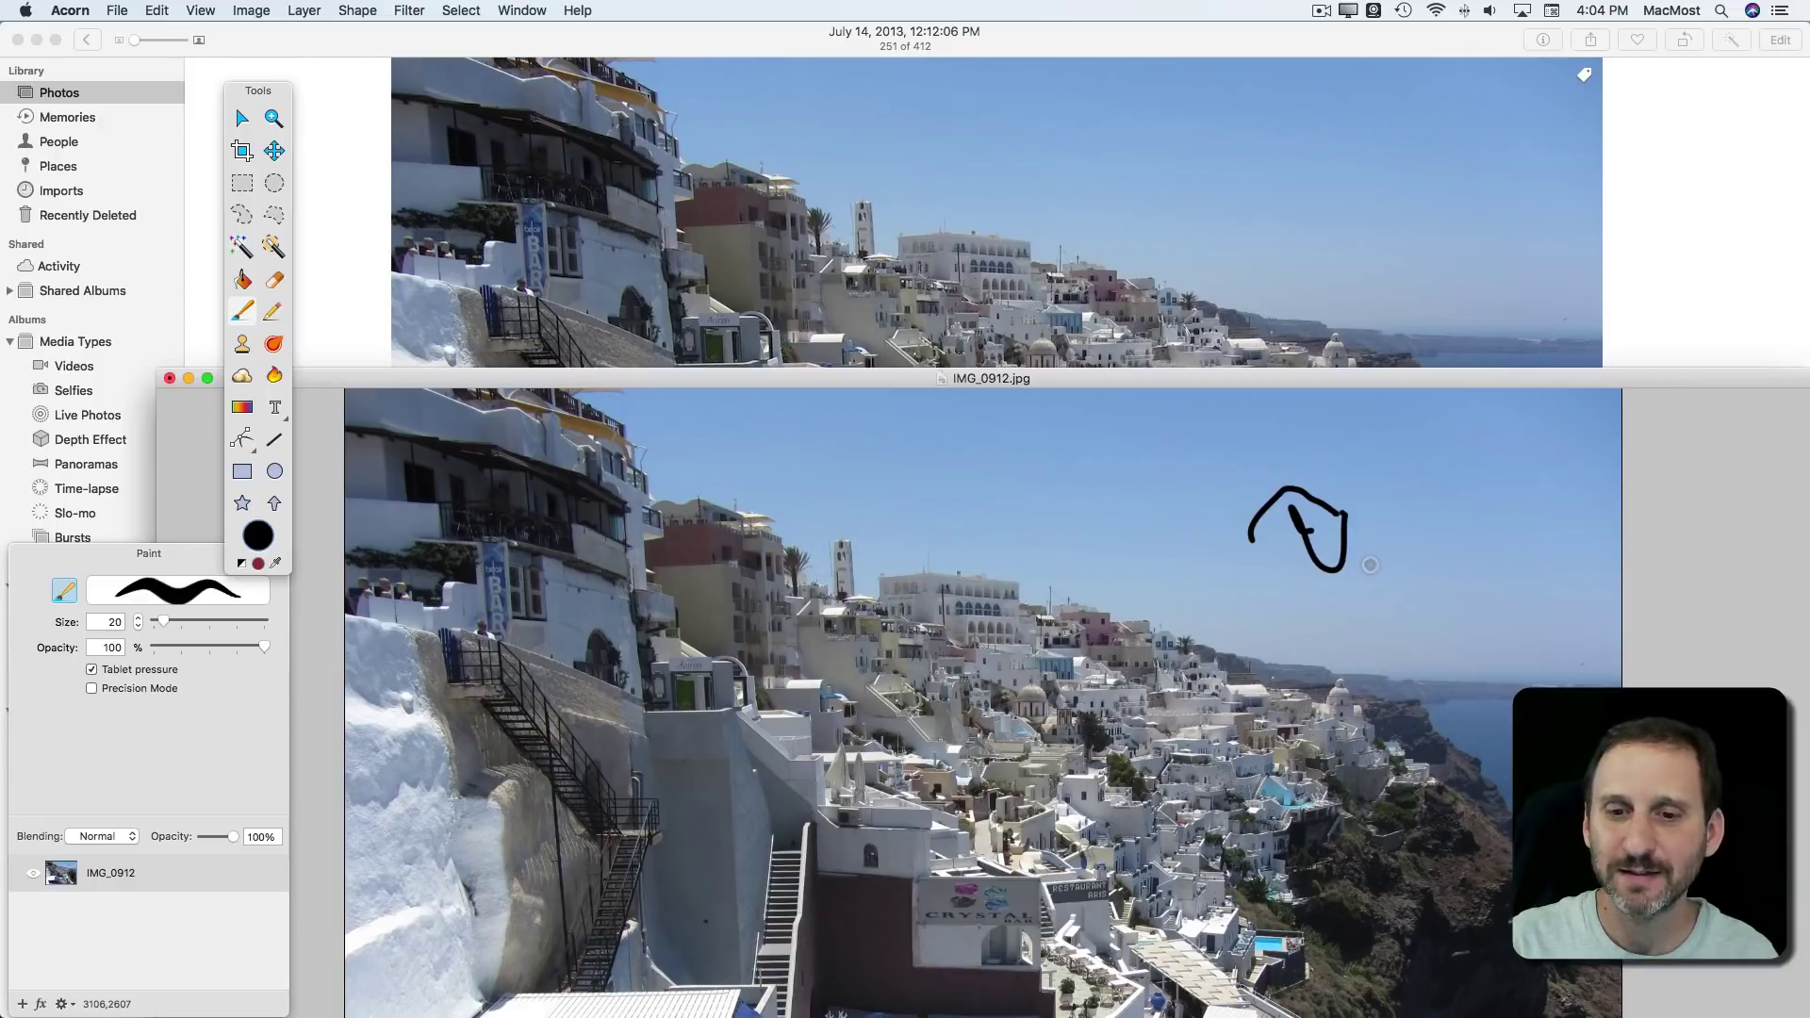
drag(1250, 540, 1364, 624)
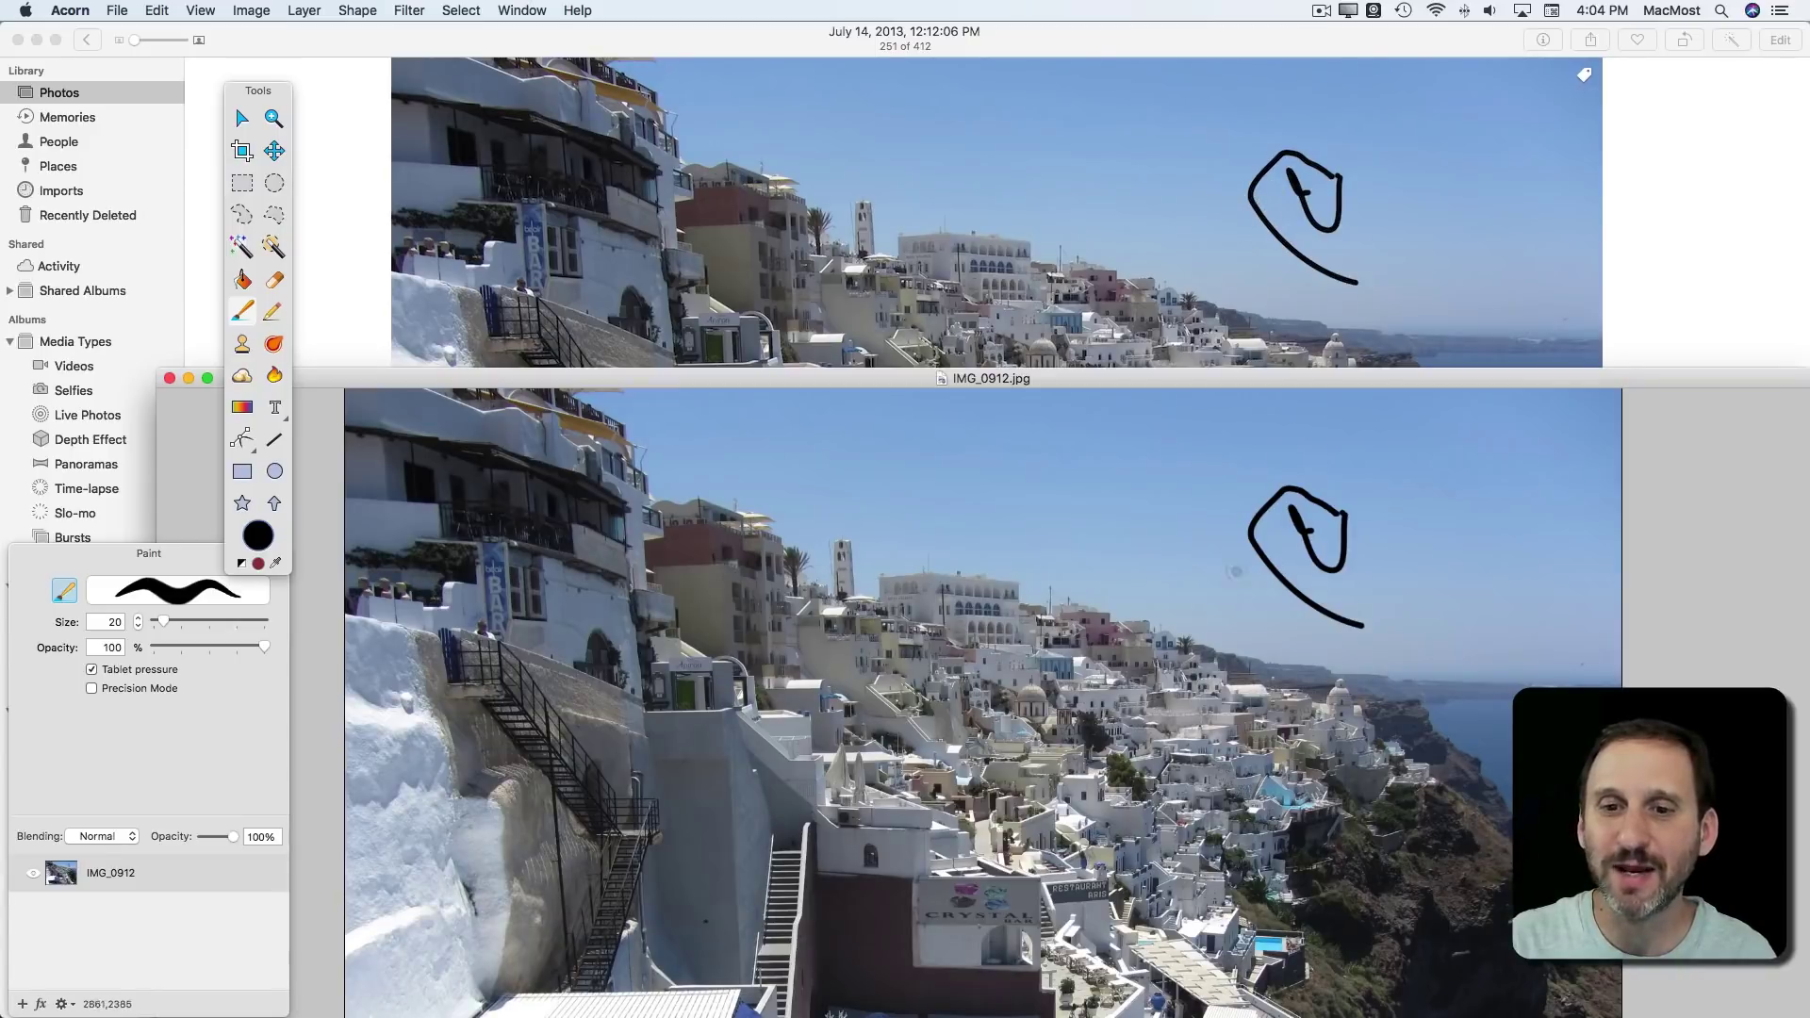
- Undo all the brush strokes so the sky scribble is gone
click(823, 377)
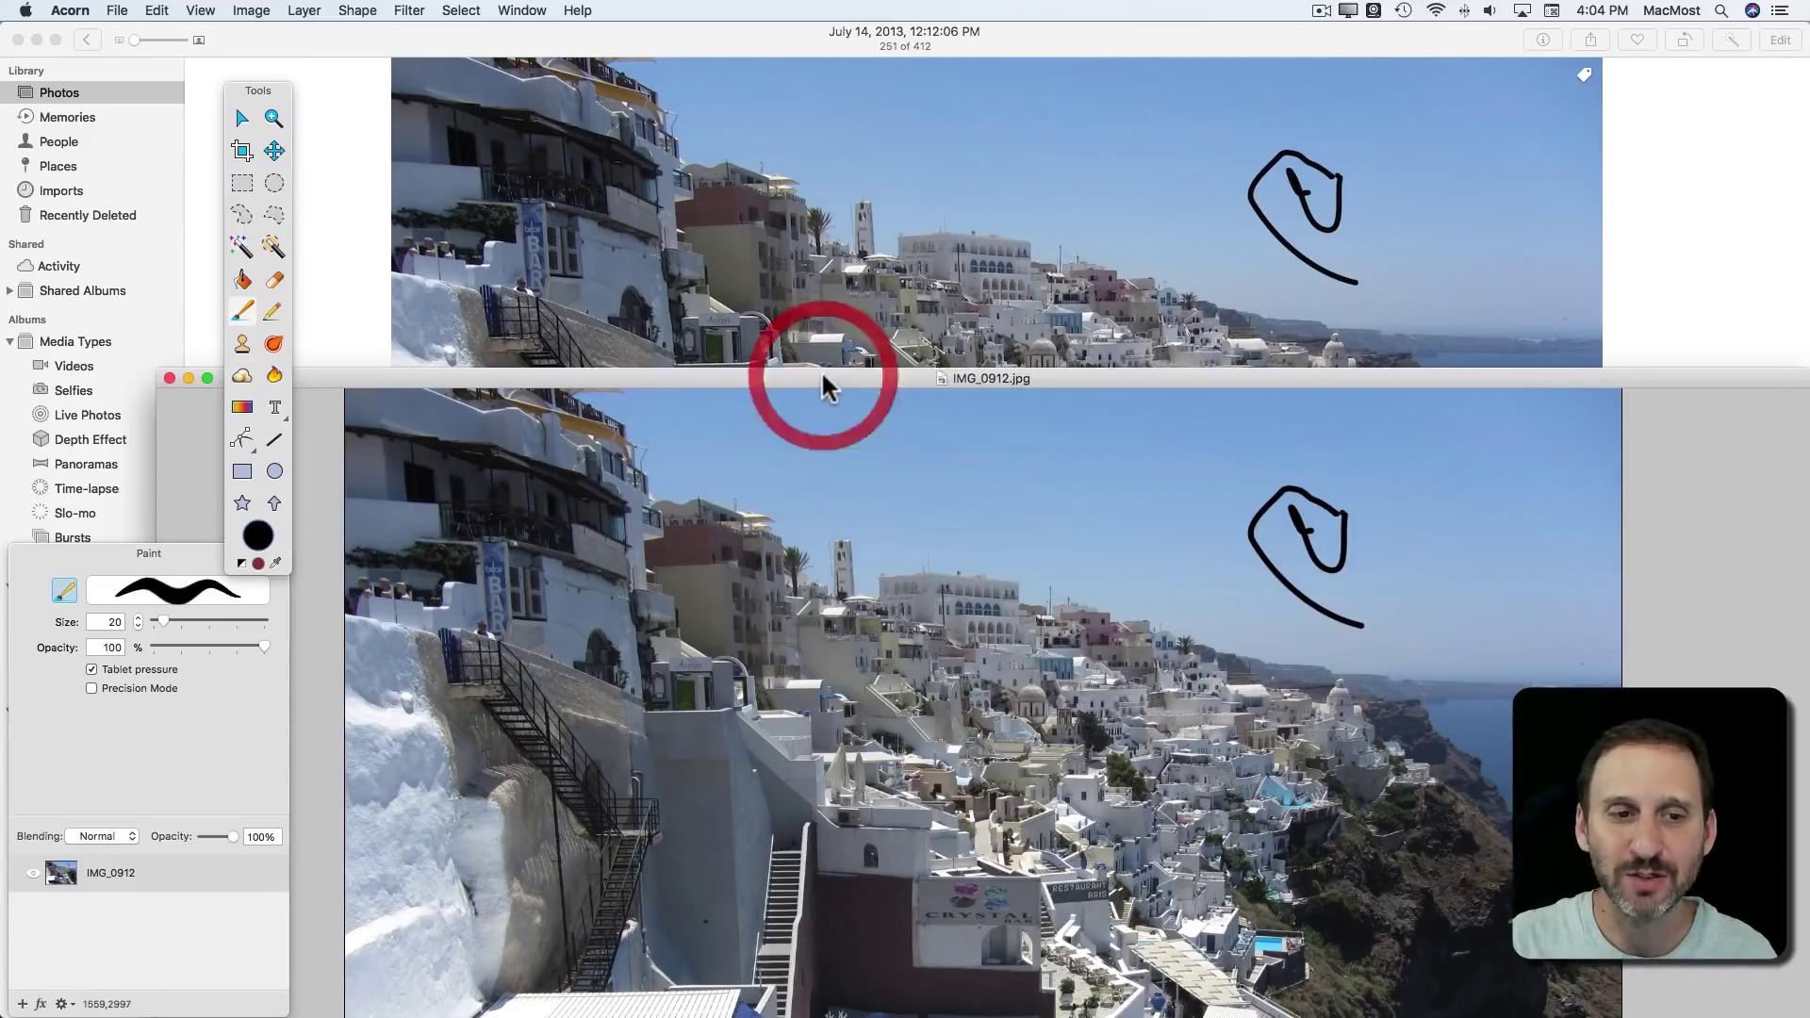
click(156, 11)
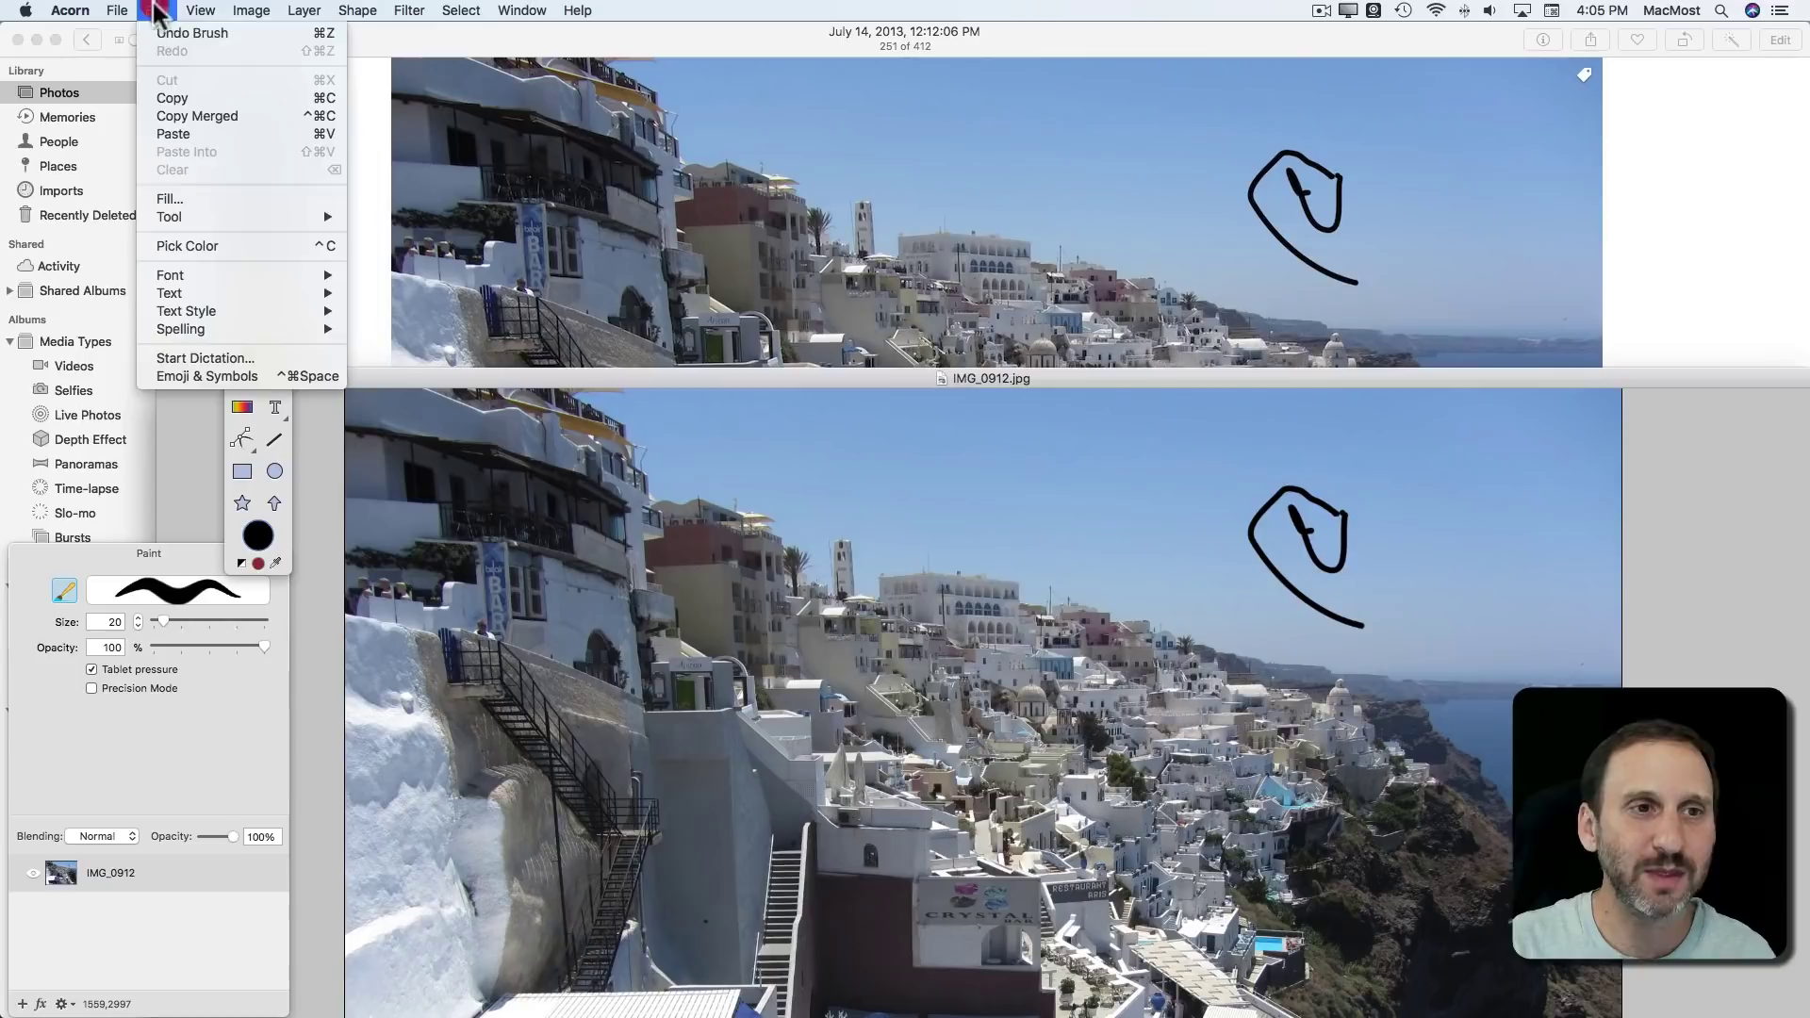
click(159, 31)
click(157, 17)
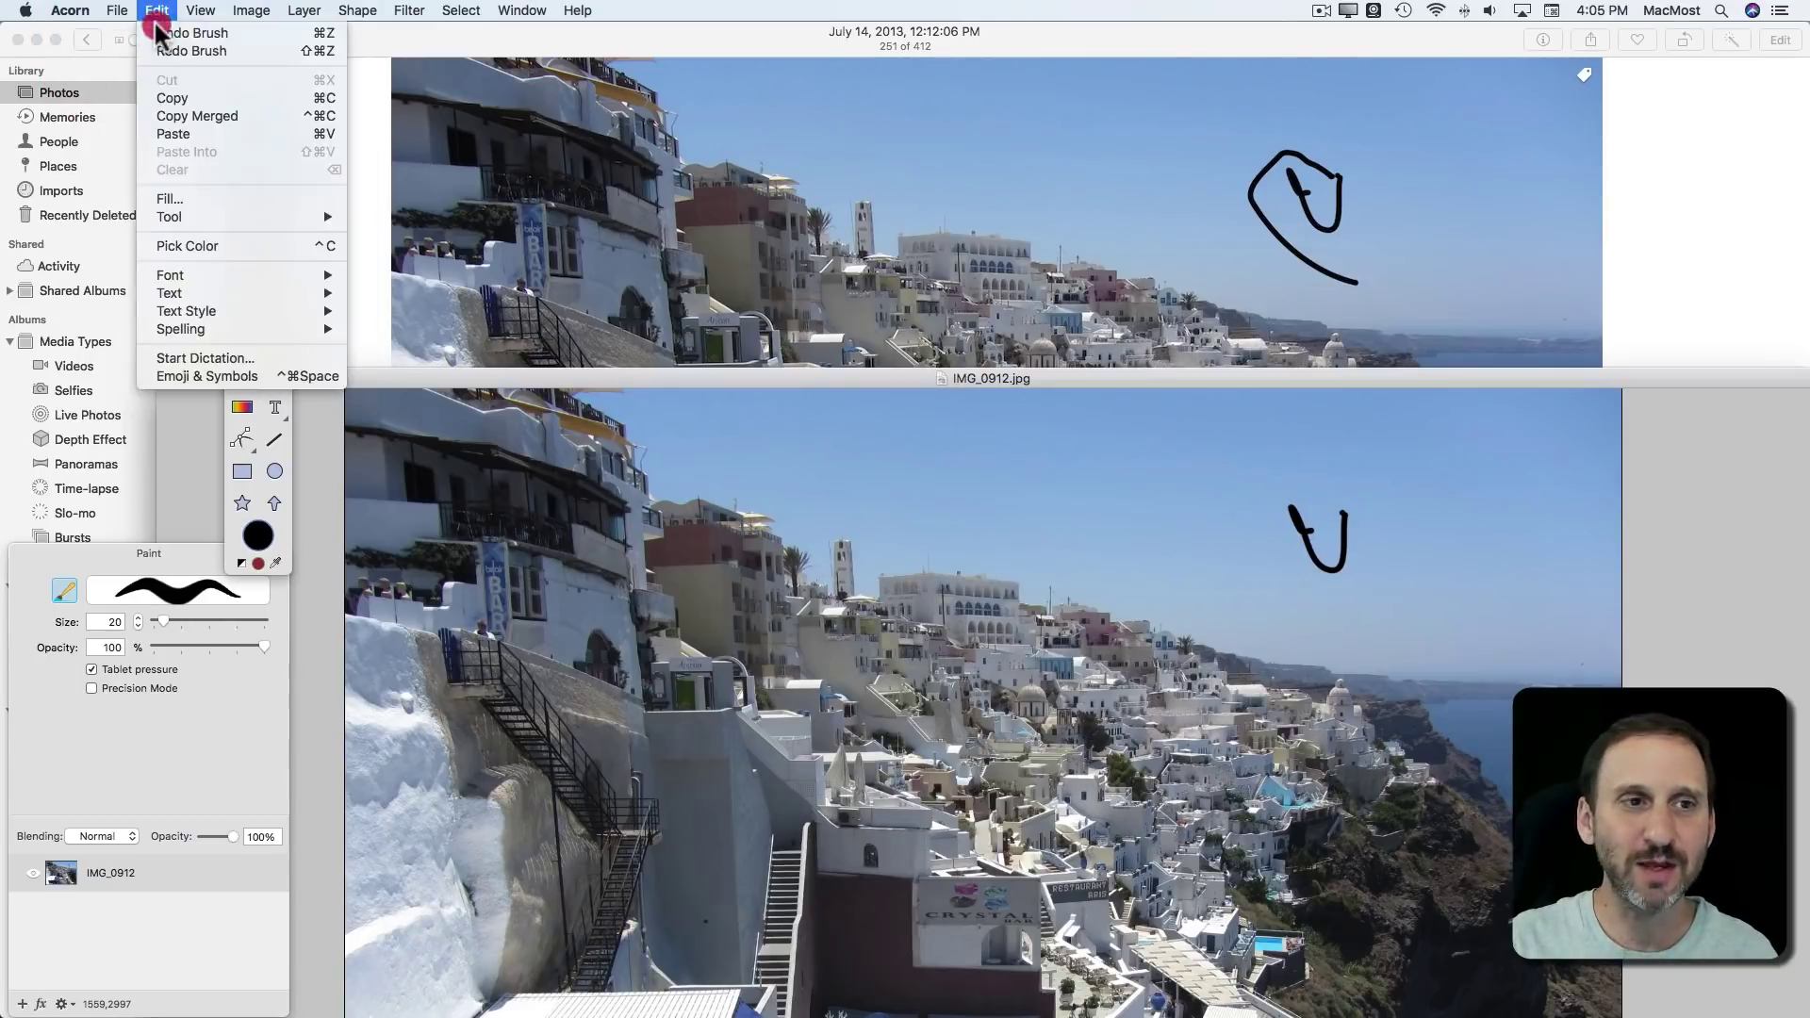
click(156, 20)
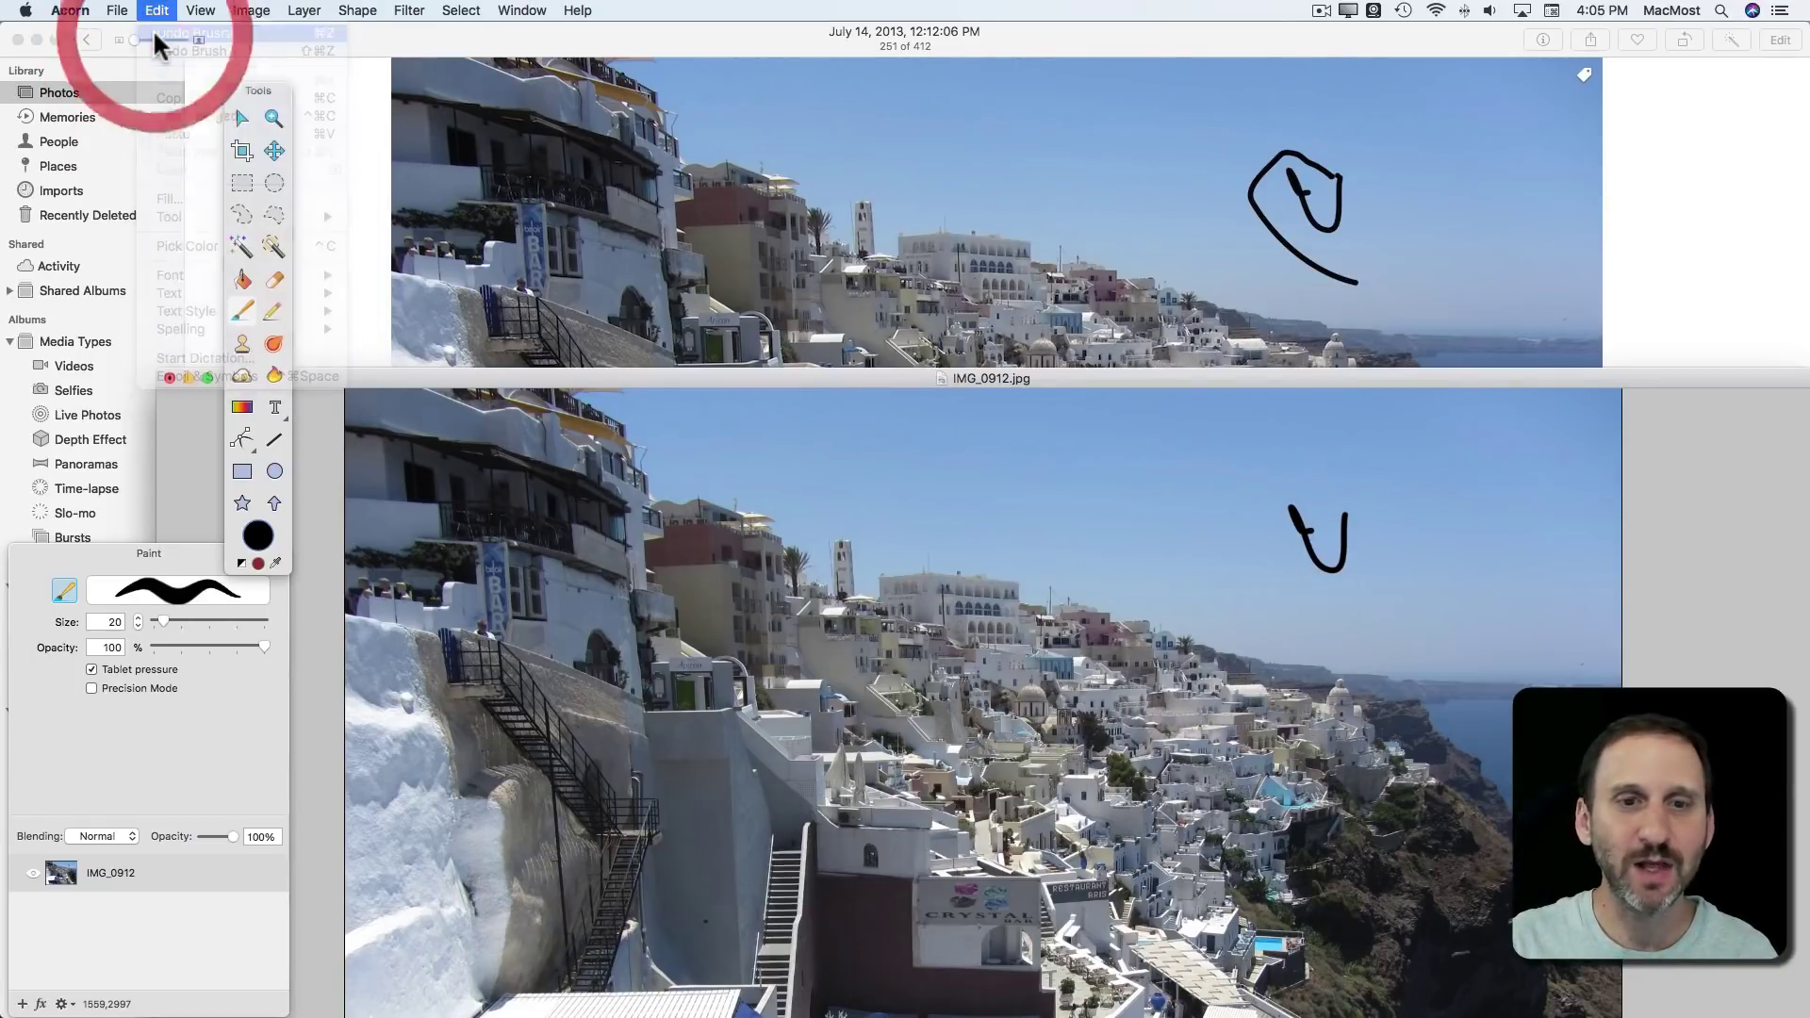
click(411, 12)
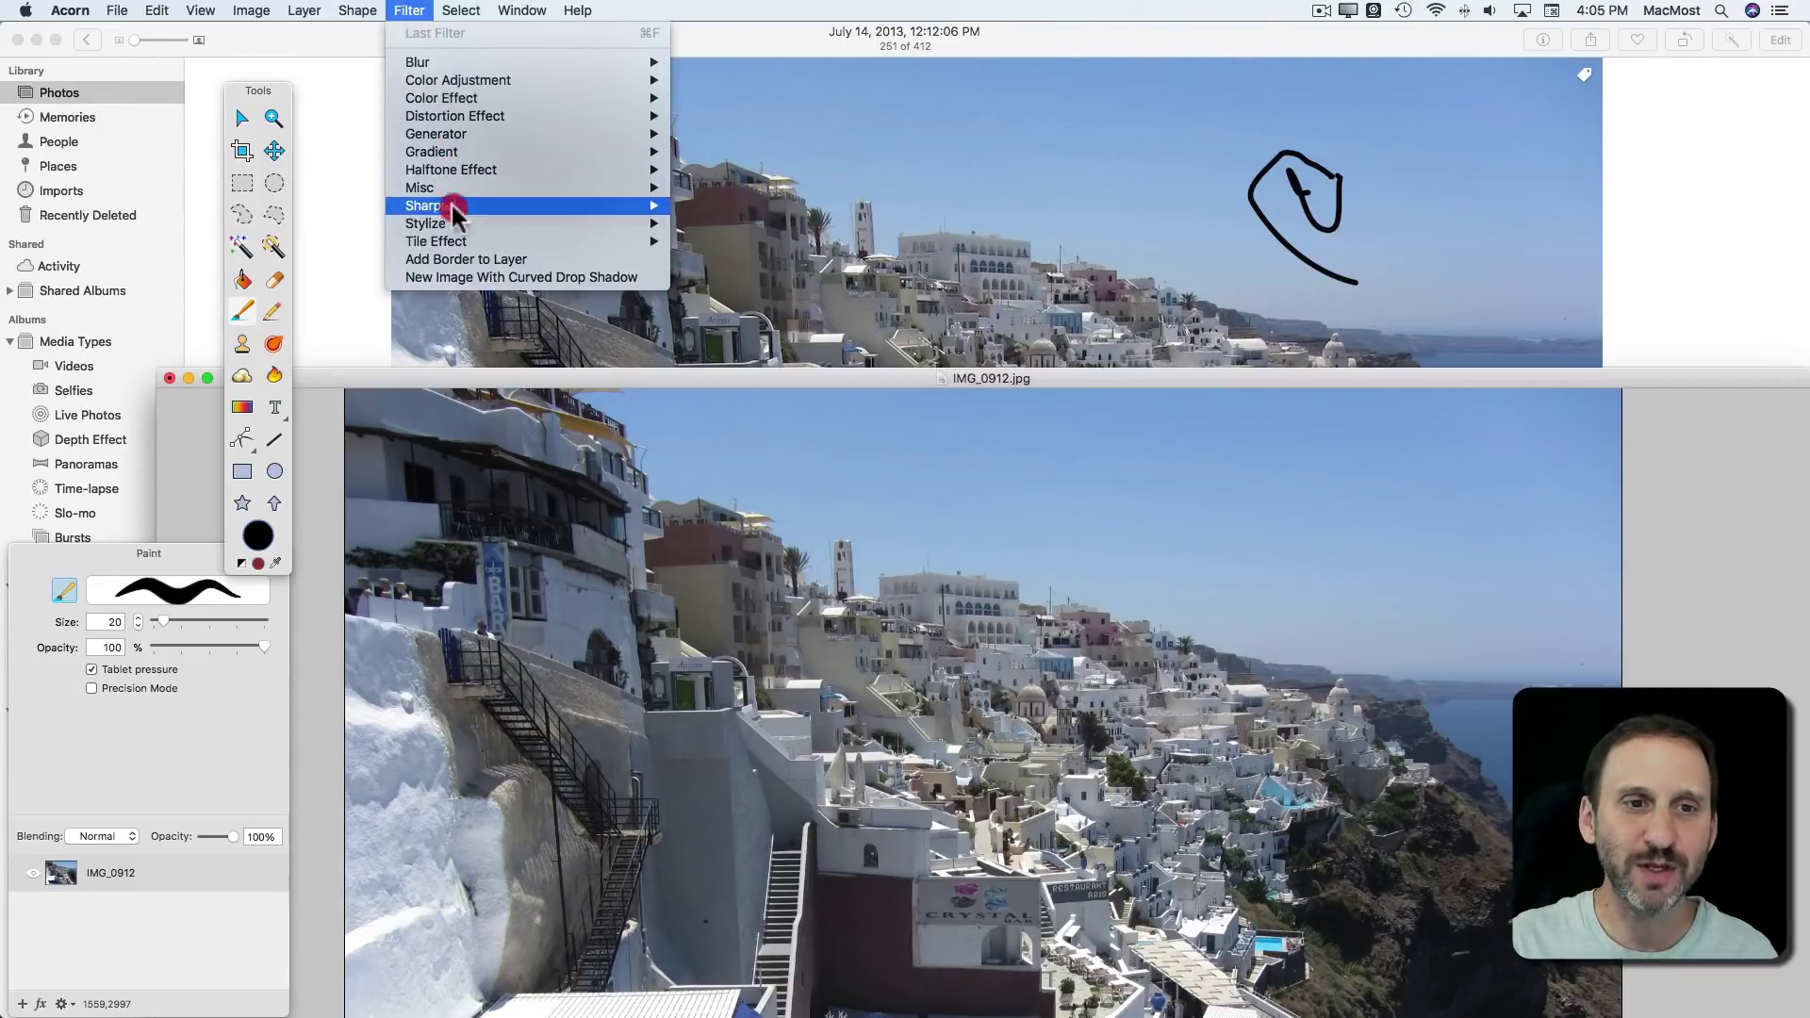
mouse_move(426, 224)
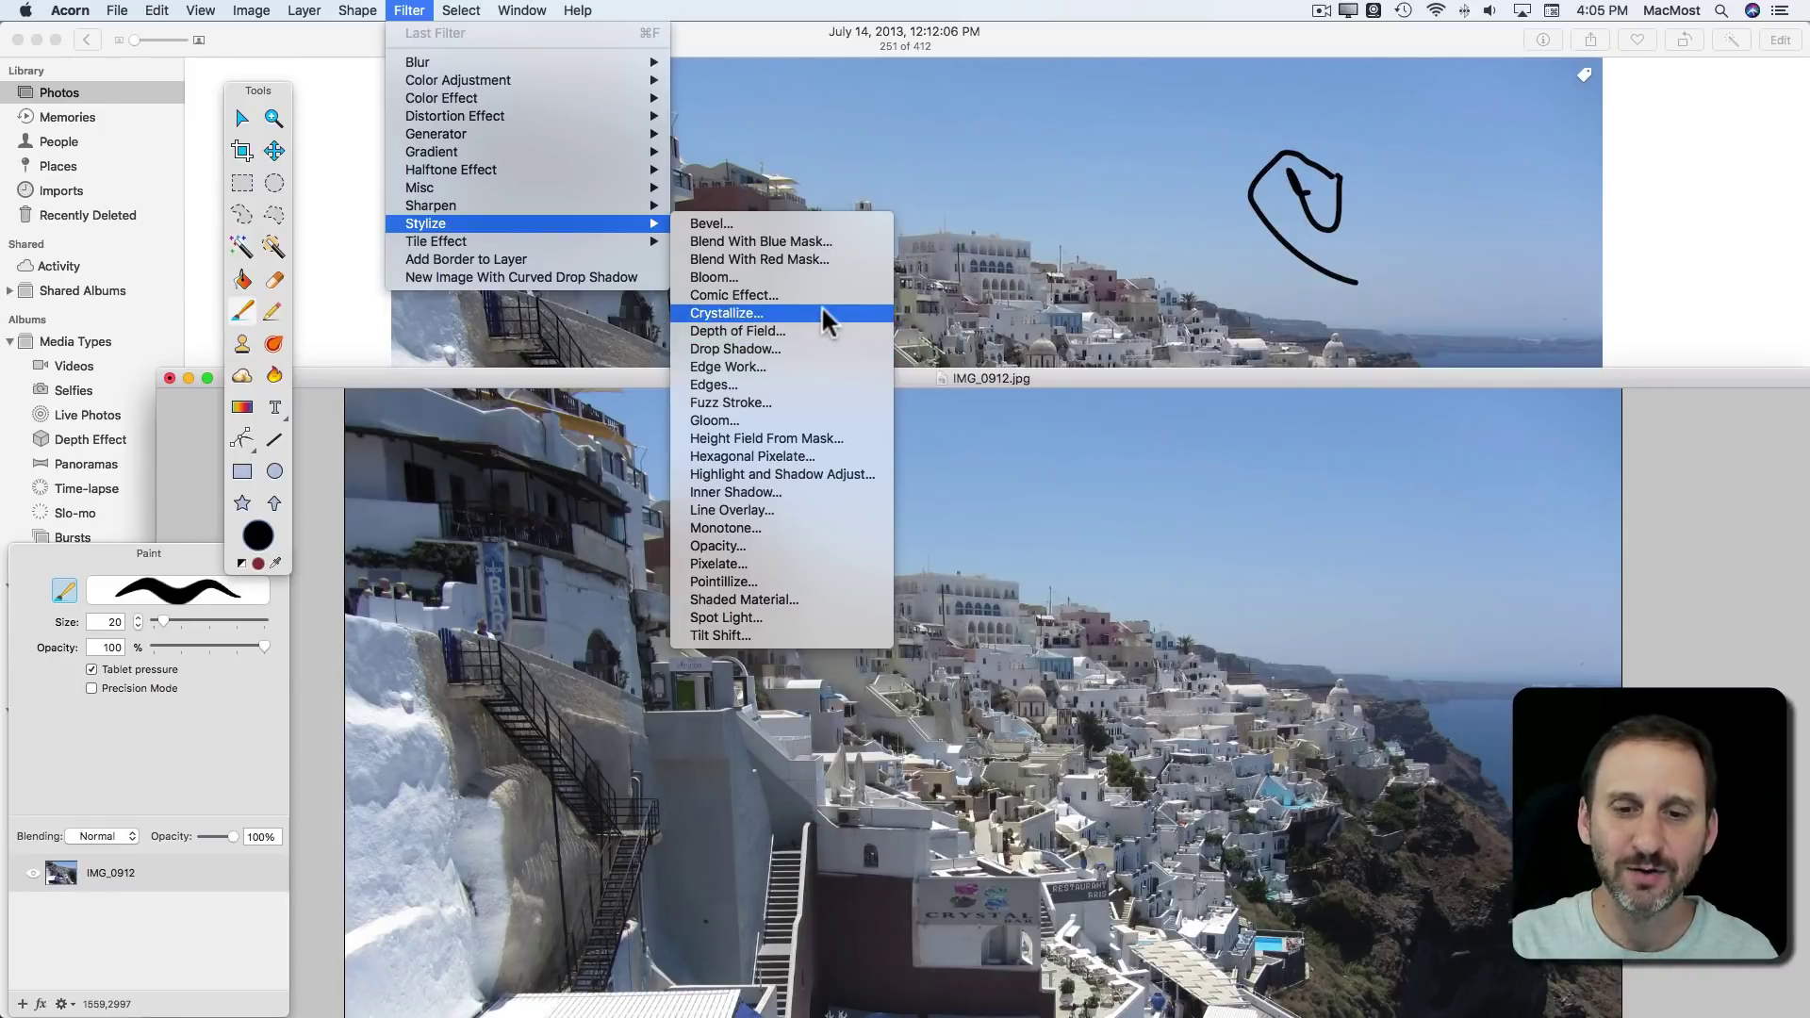
- Apply Crystallize with radius 13, flatten it, and save the image back to Photos
click(822, 306)
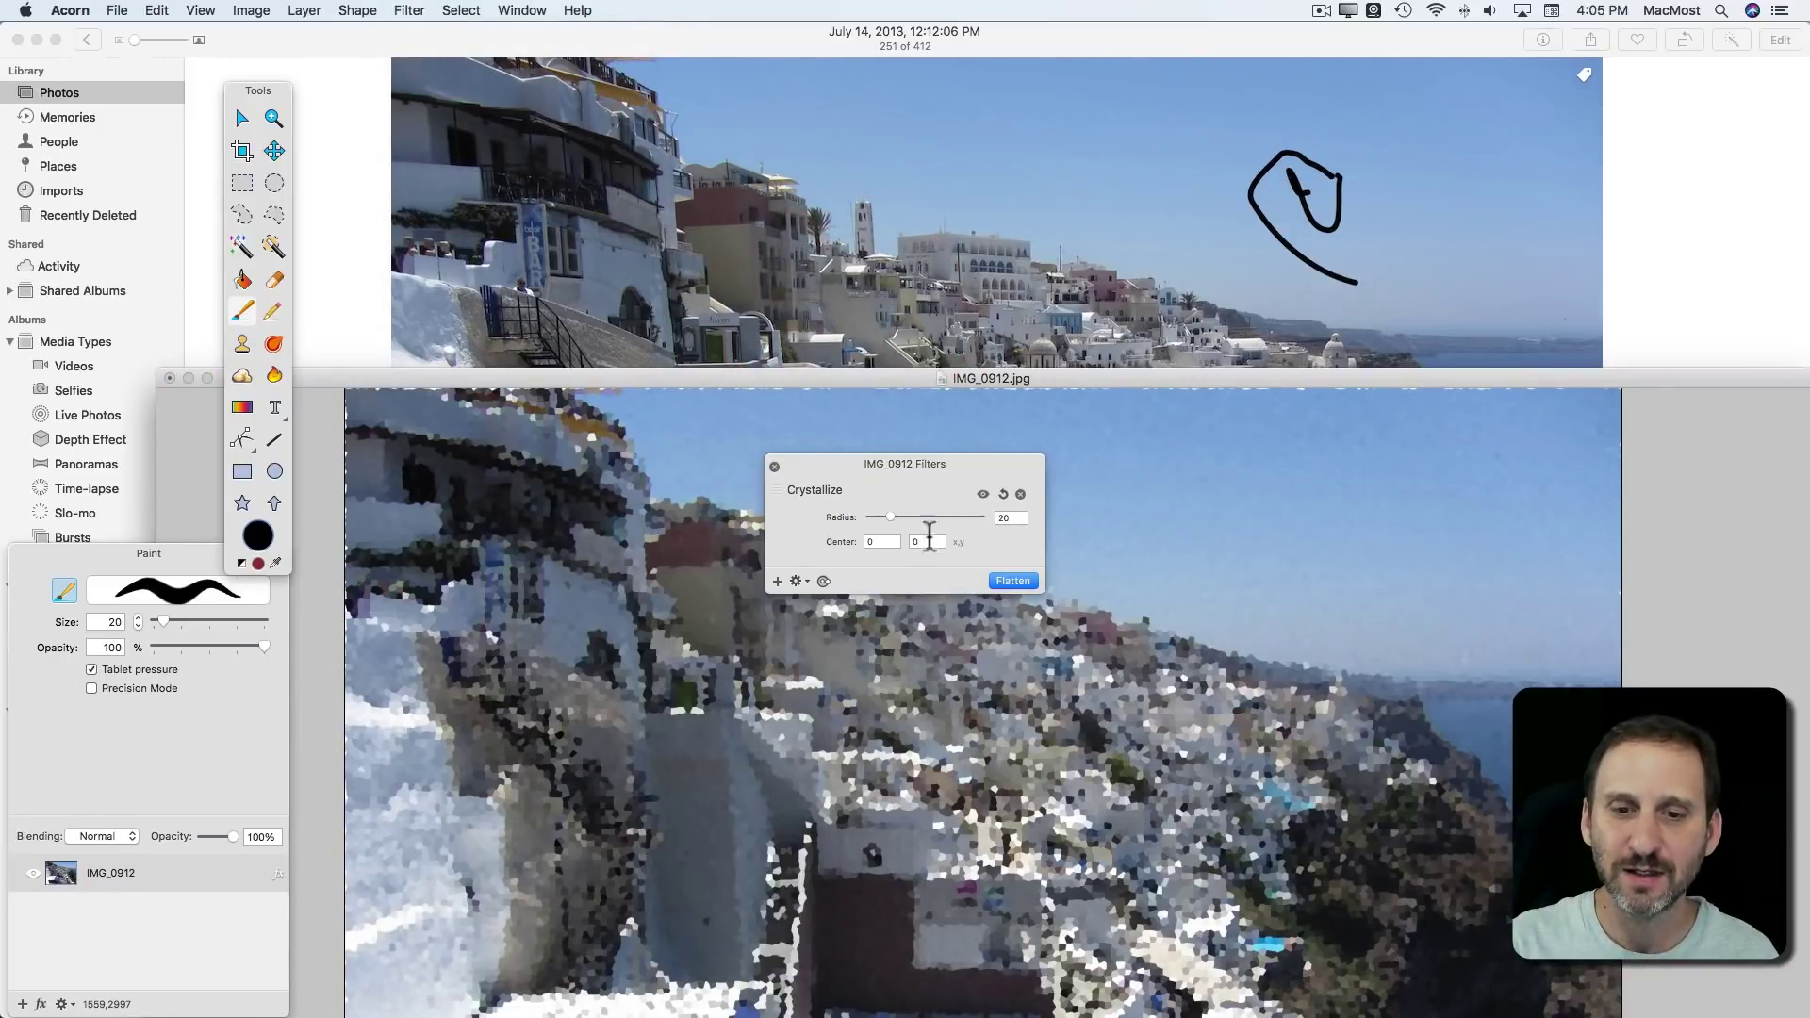
drag(890, 516, 886, 520)
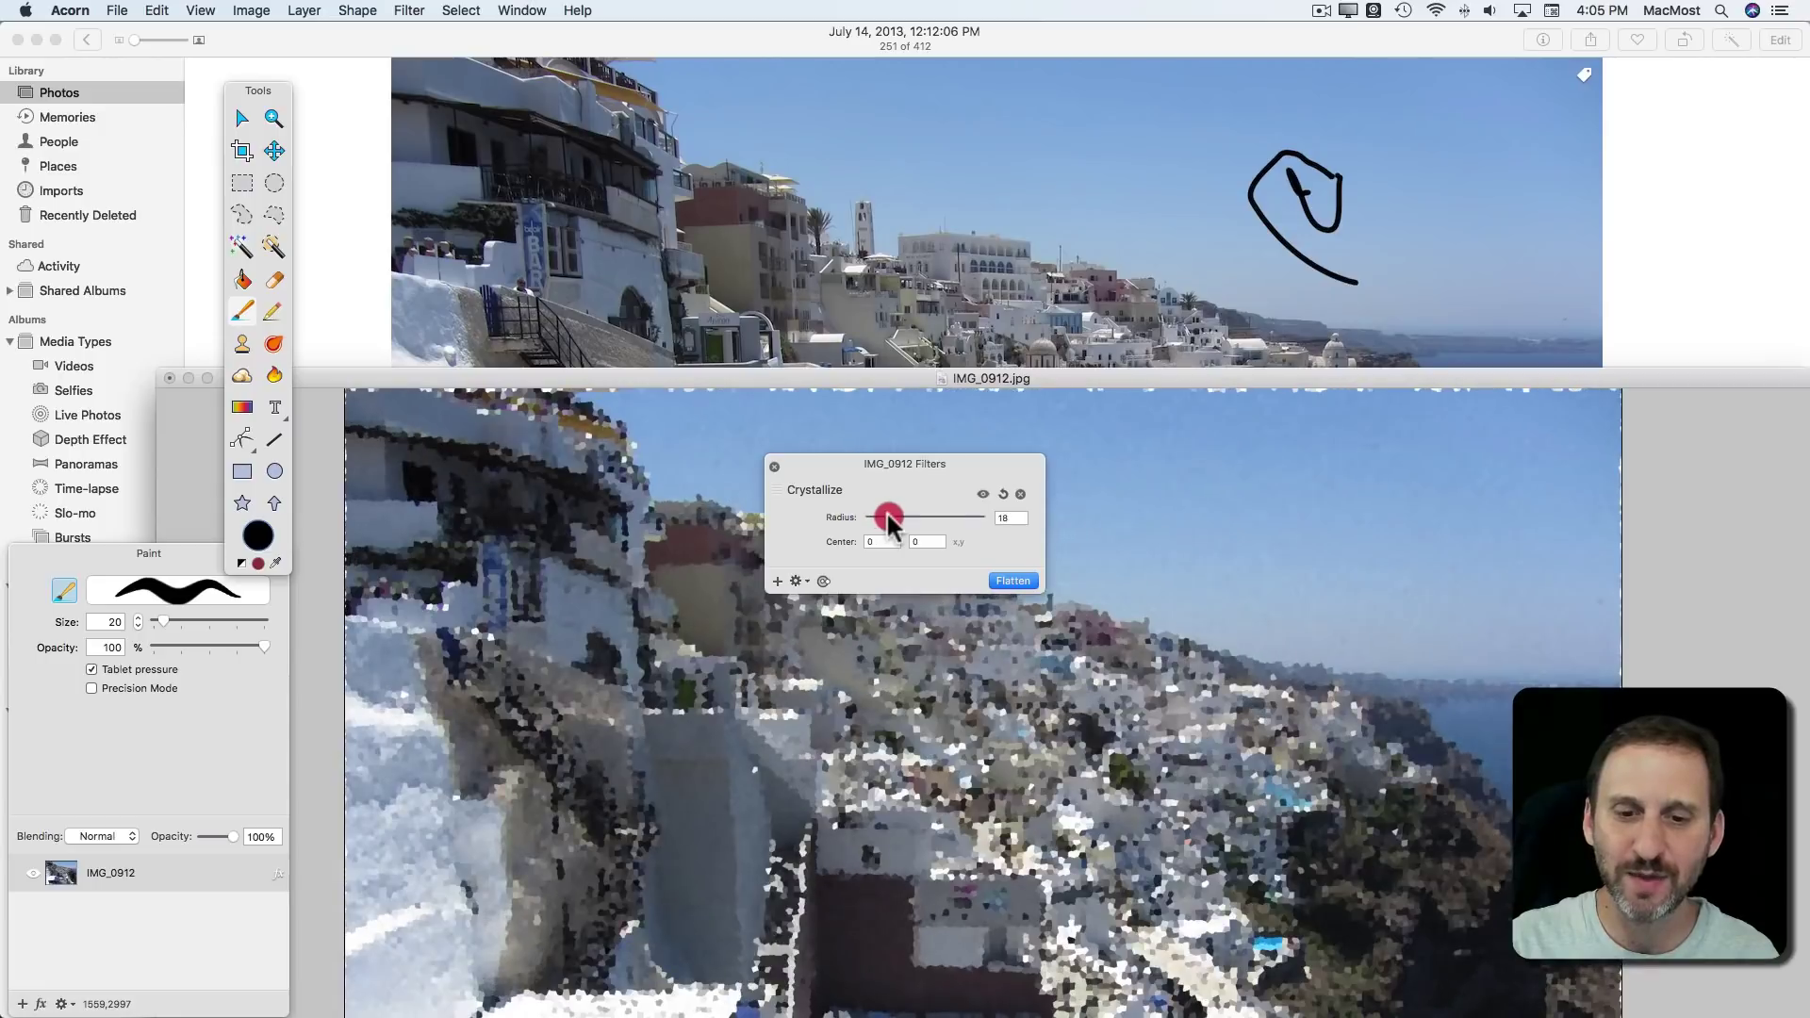
click(1011, 577)
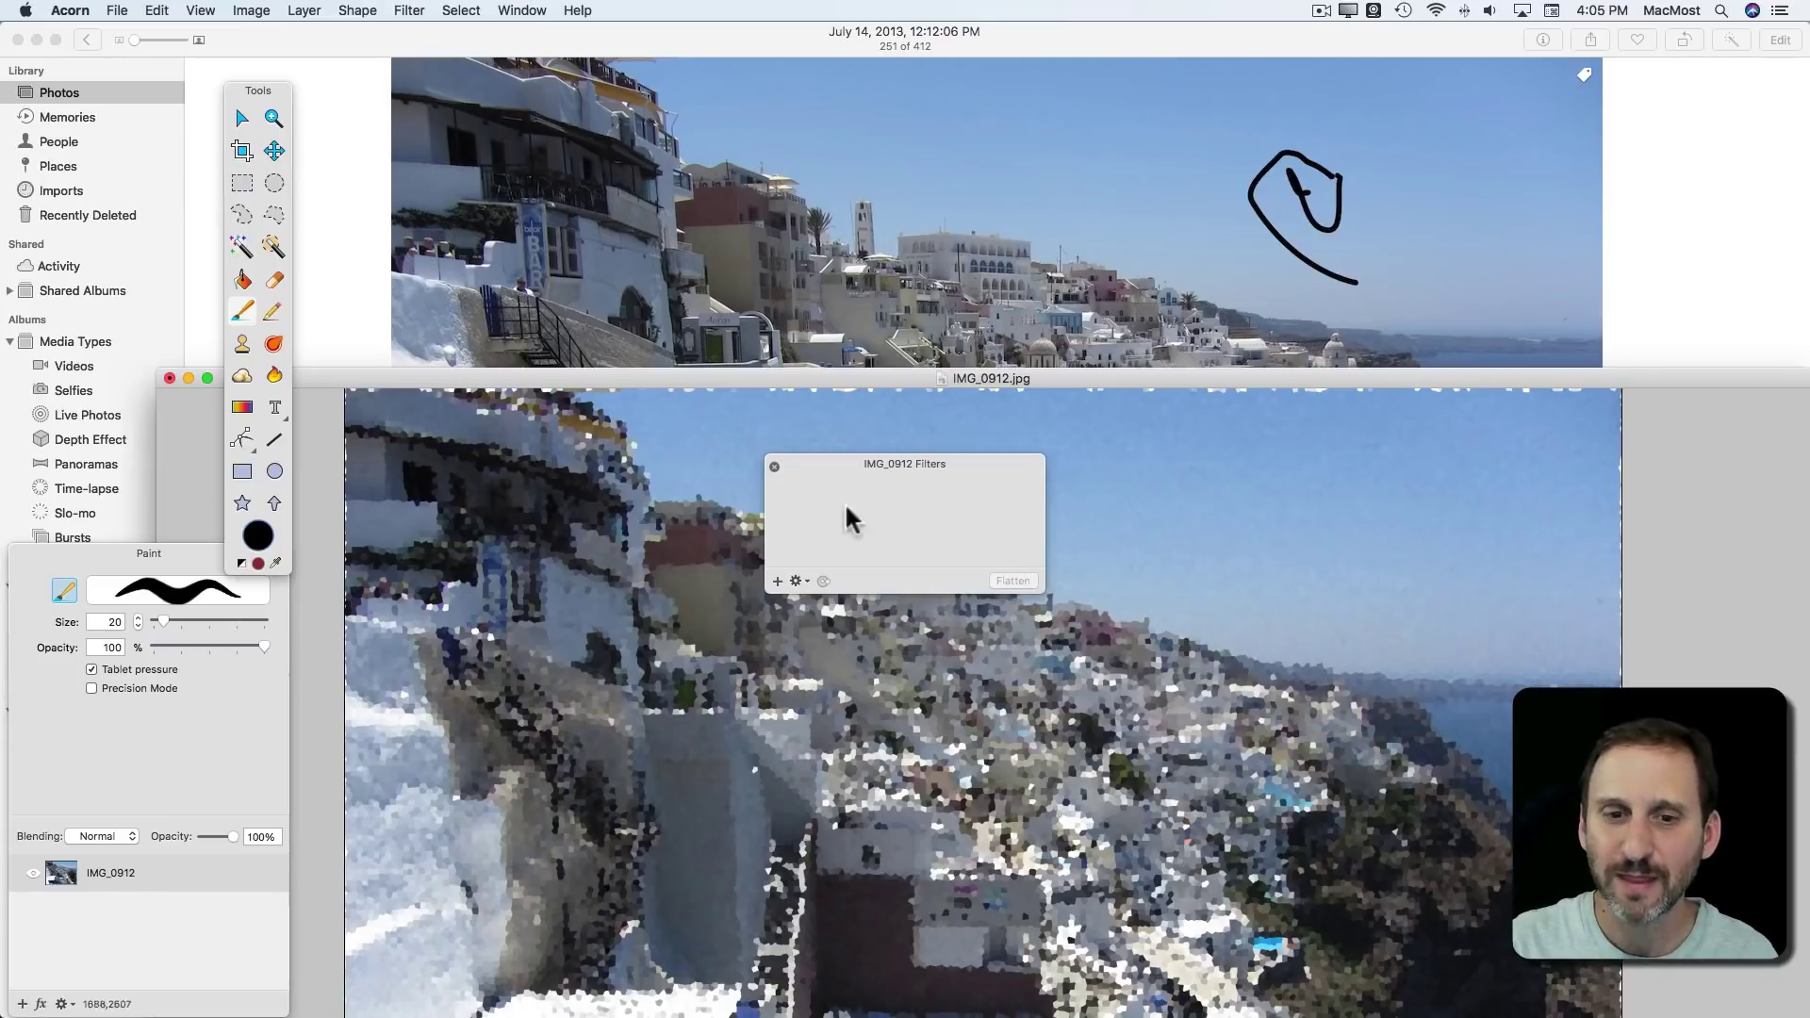
click(774, 466)
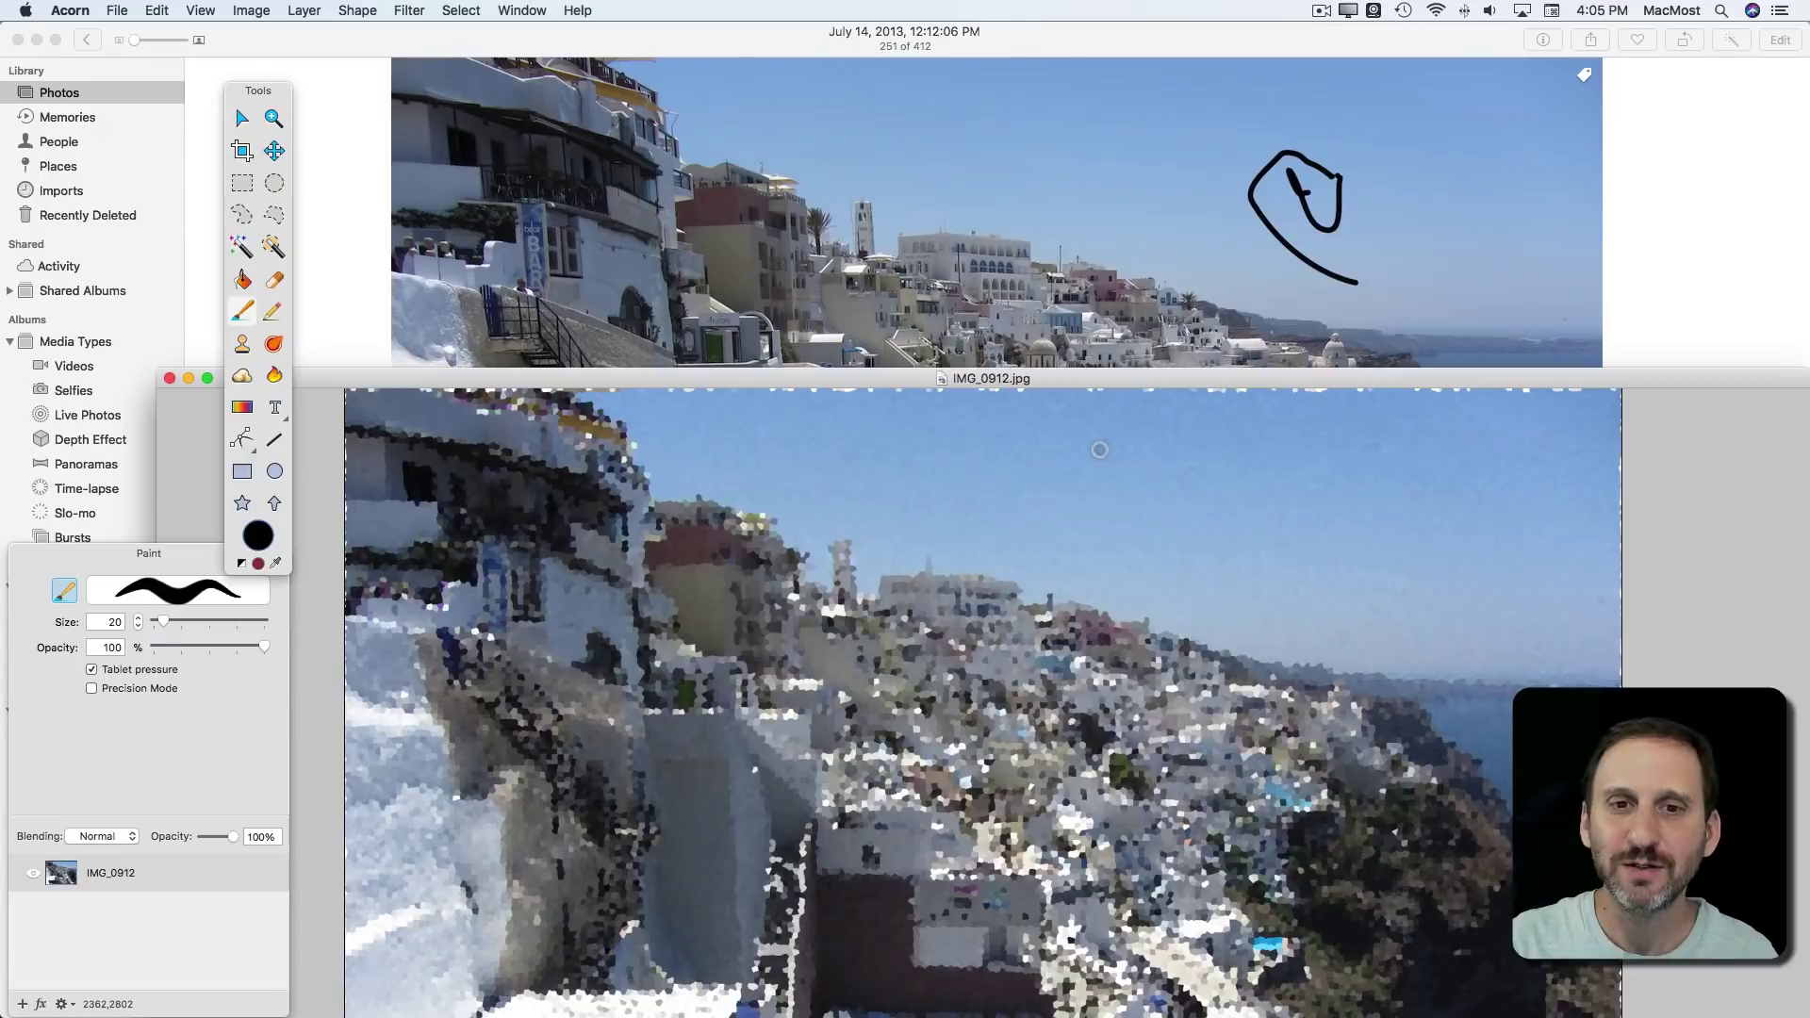
key(super+s)
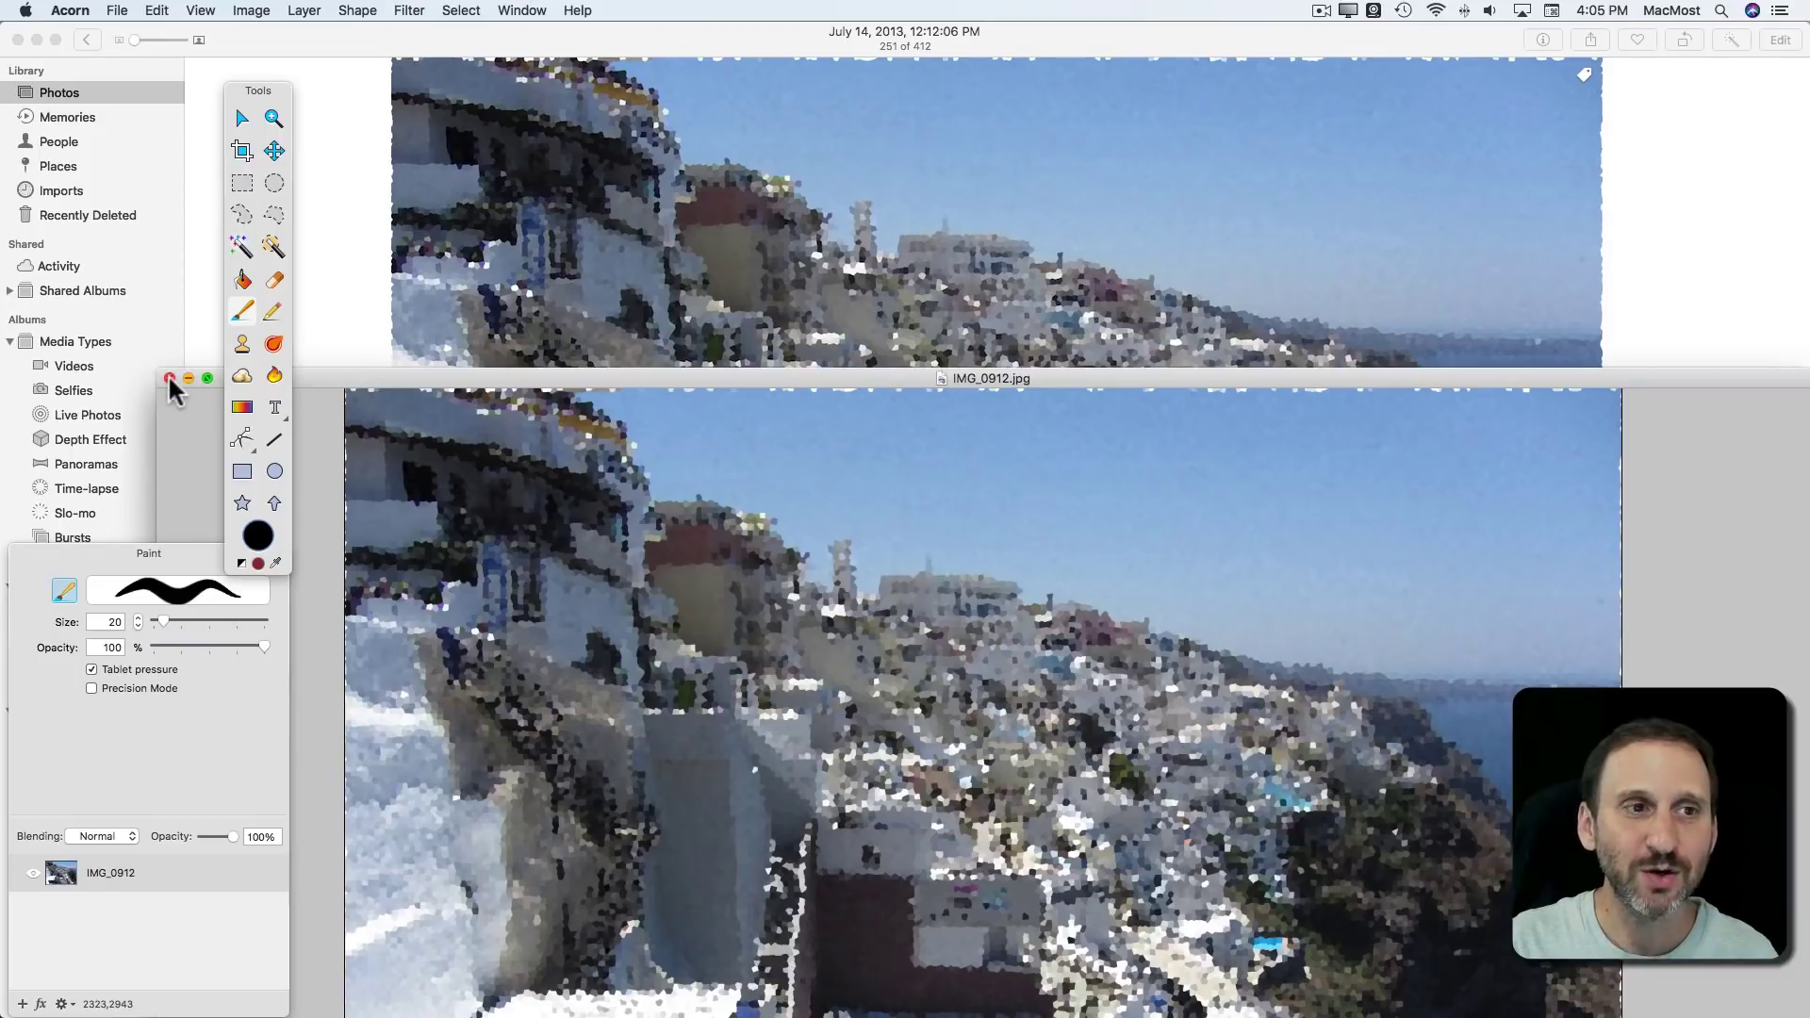
- Quit Acorn, then revert the crystallized Santorini photo to original and finish editing
key(super+q)
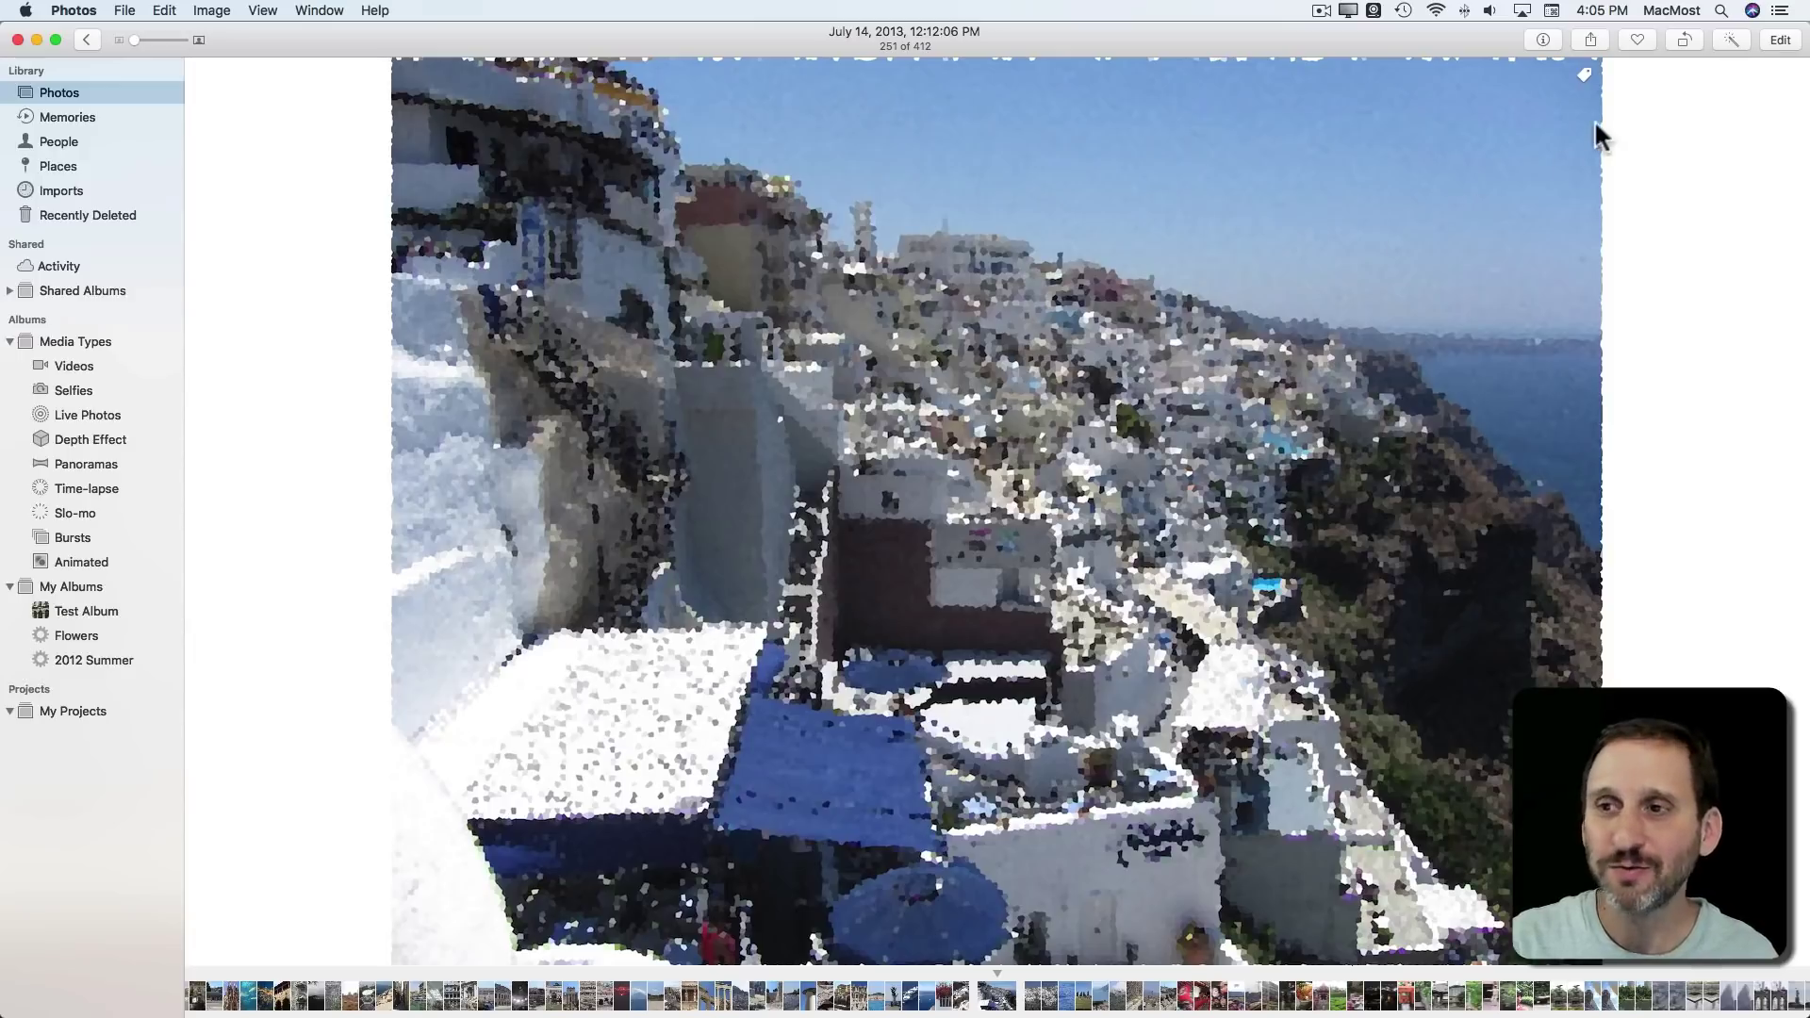
click(1779, 47)
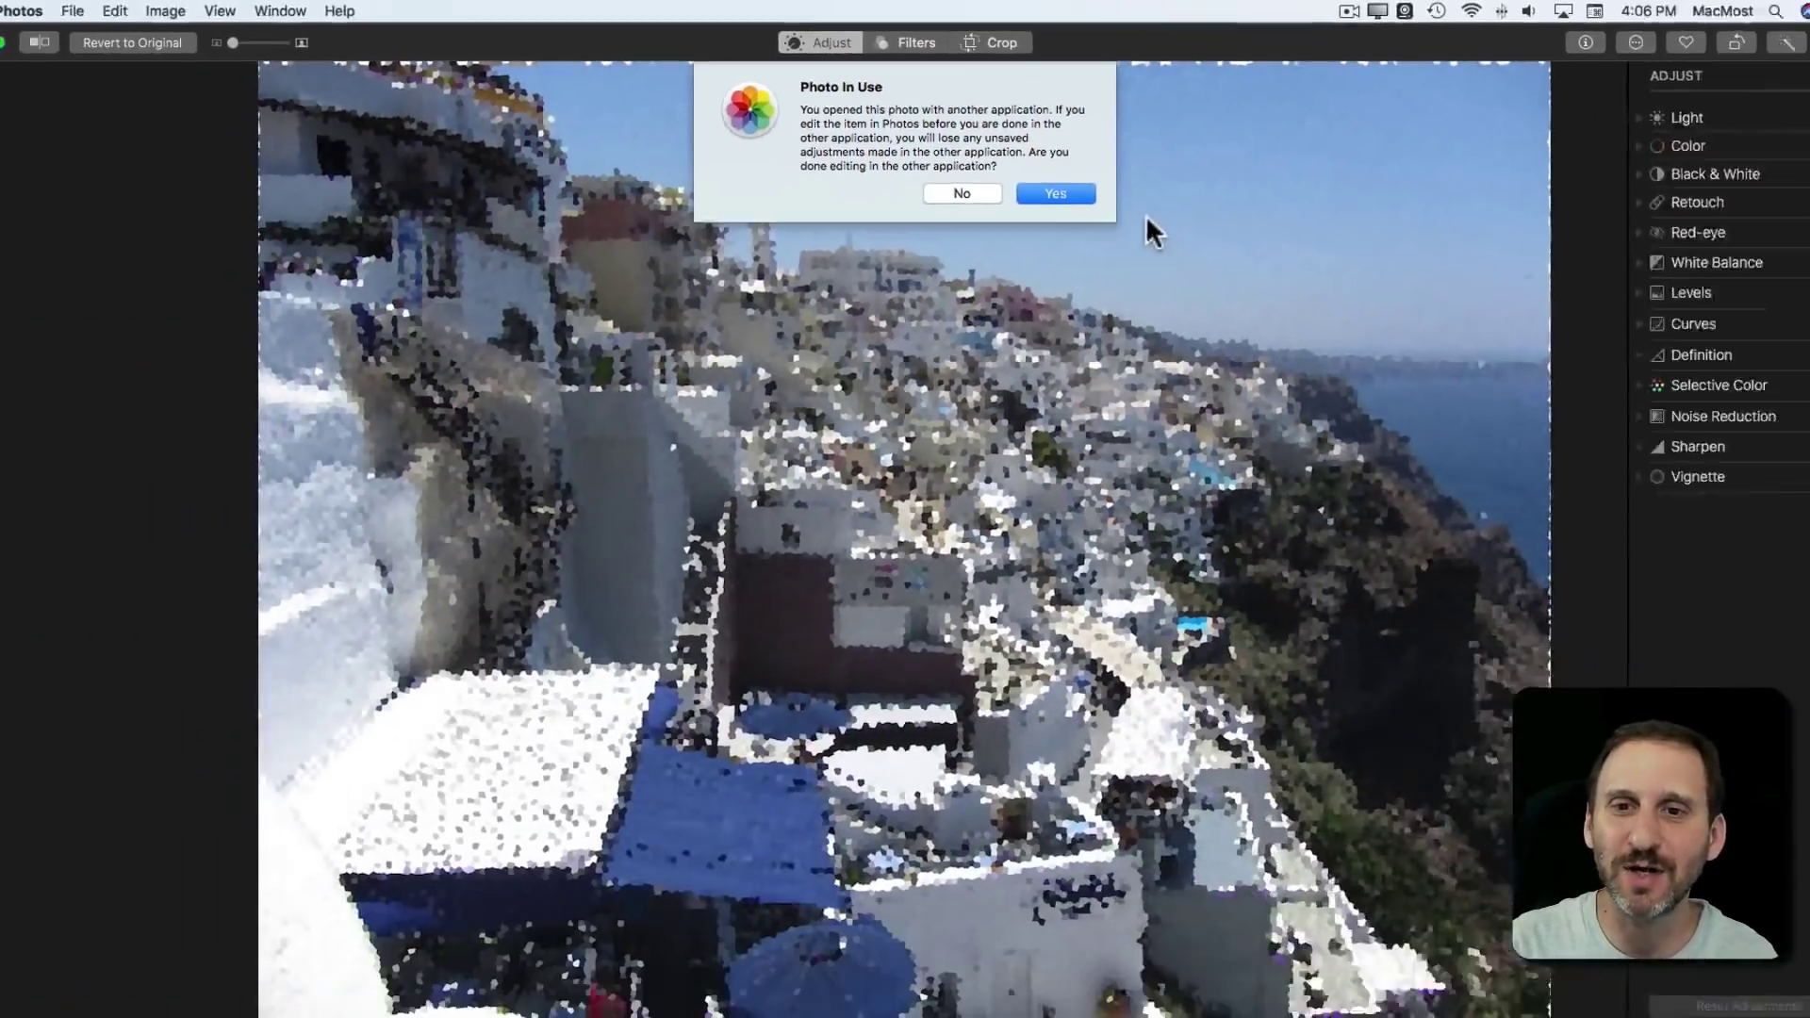
click(1050, 181)
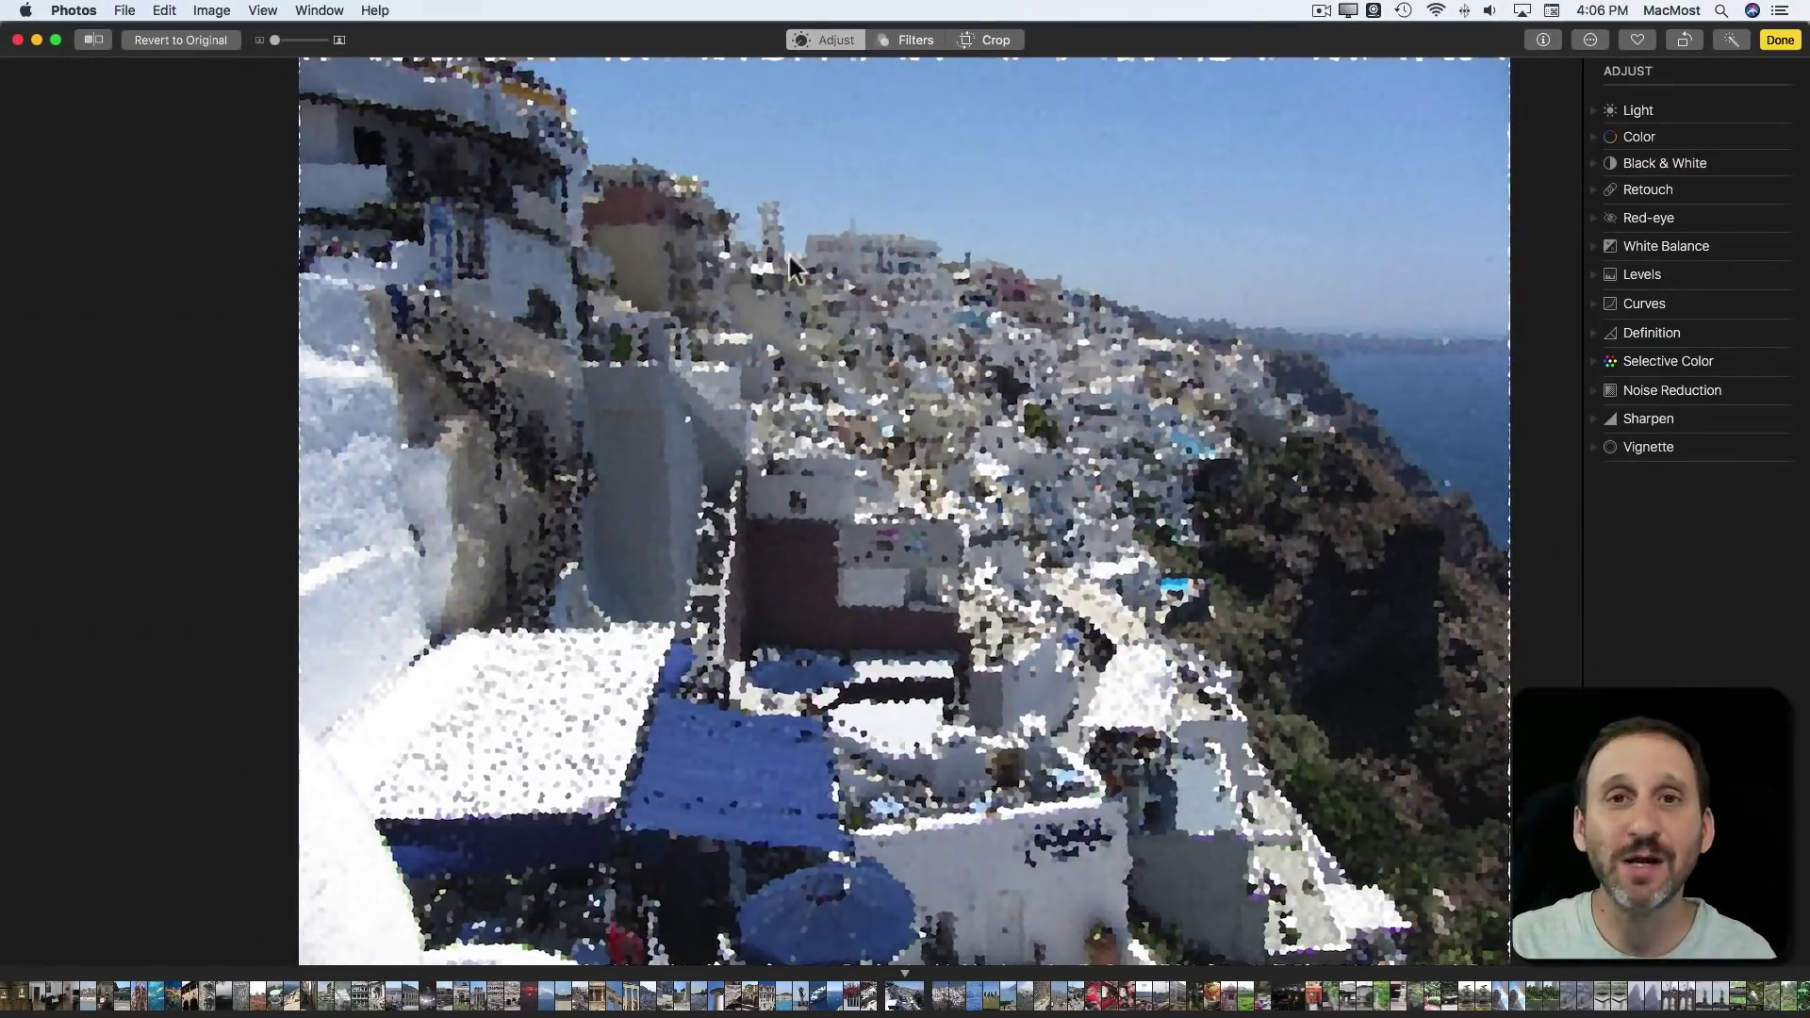
click(150, 46)
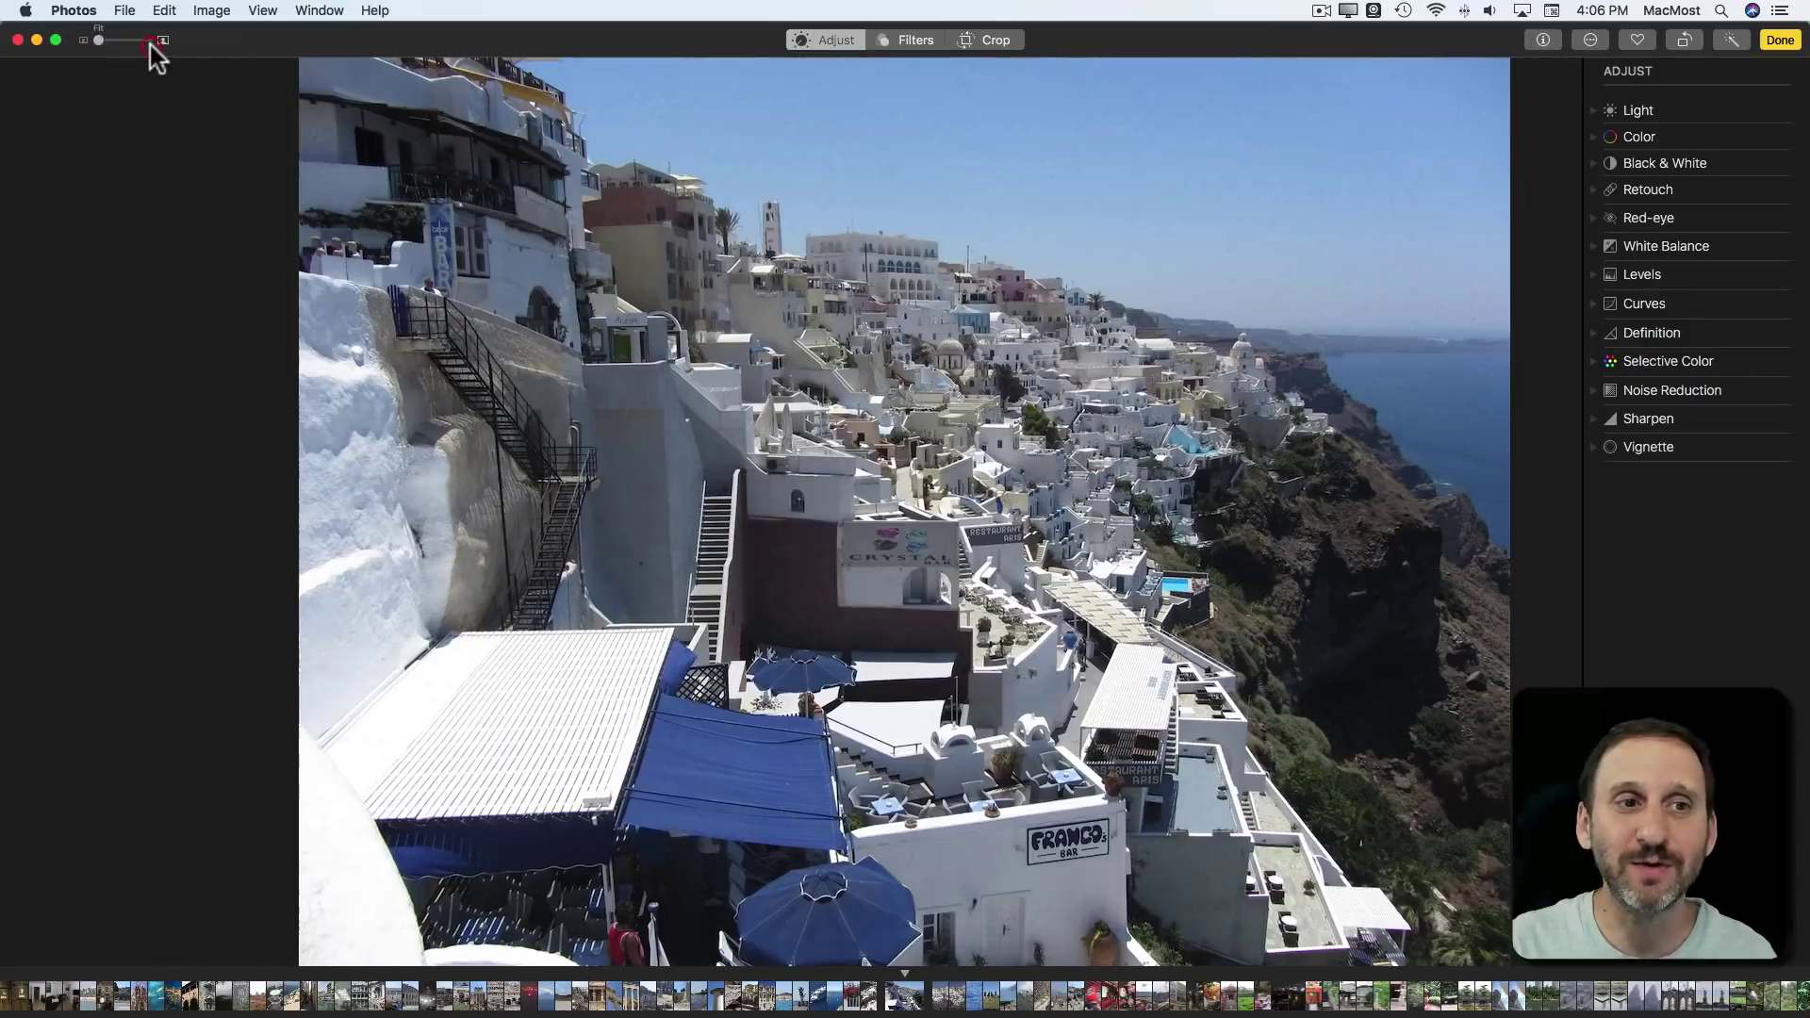
click(1779, 40)
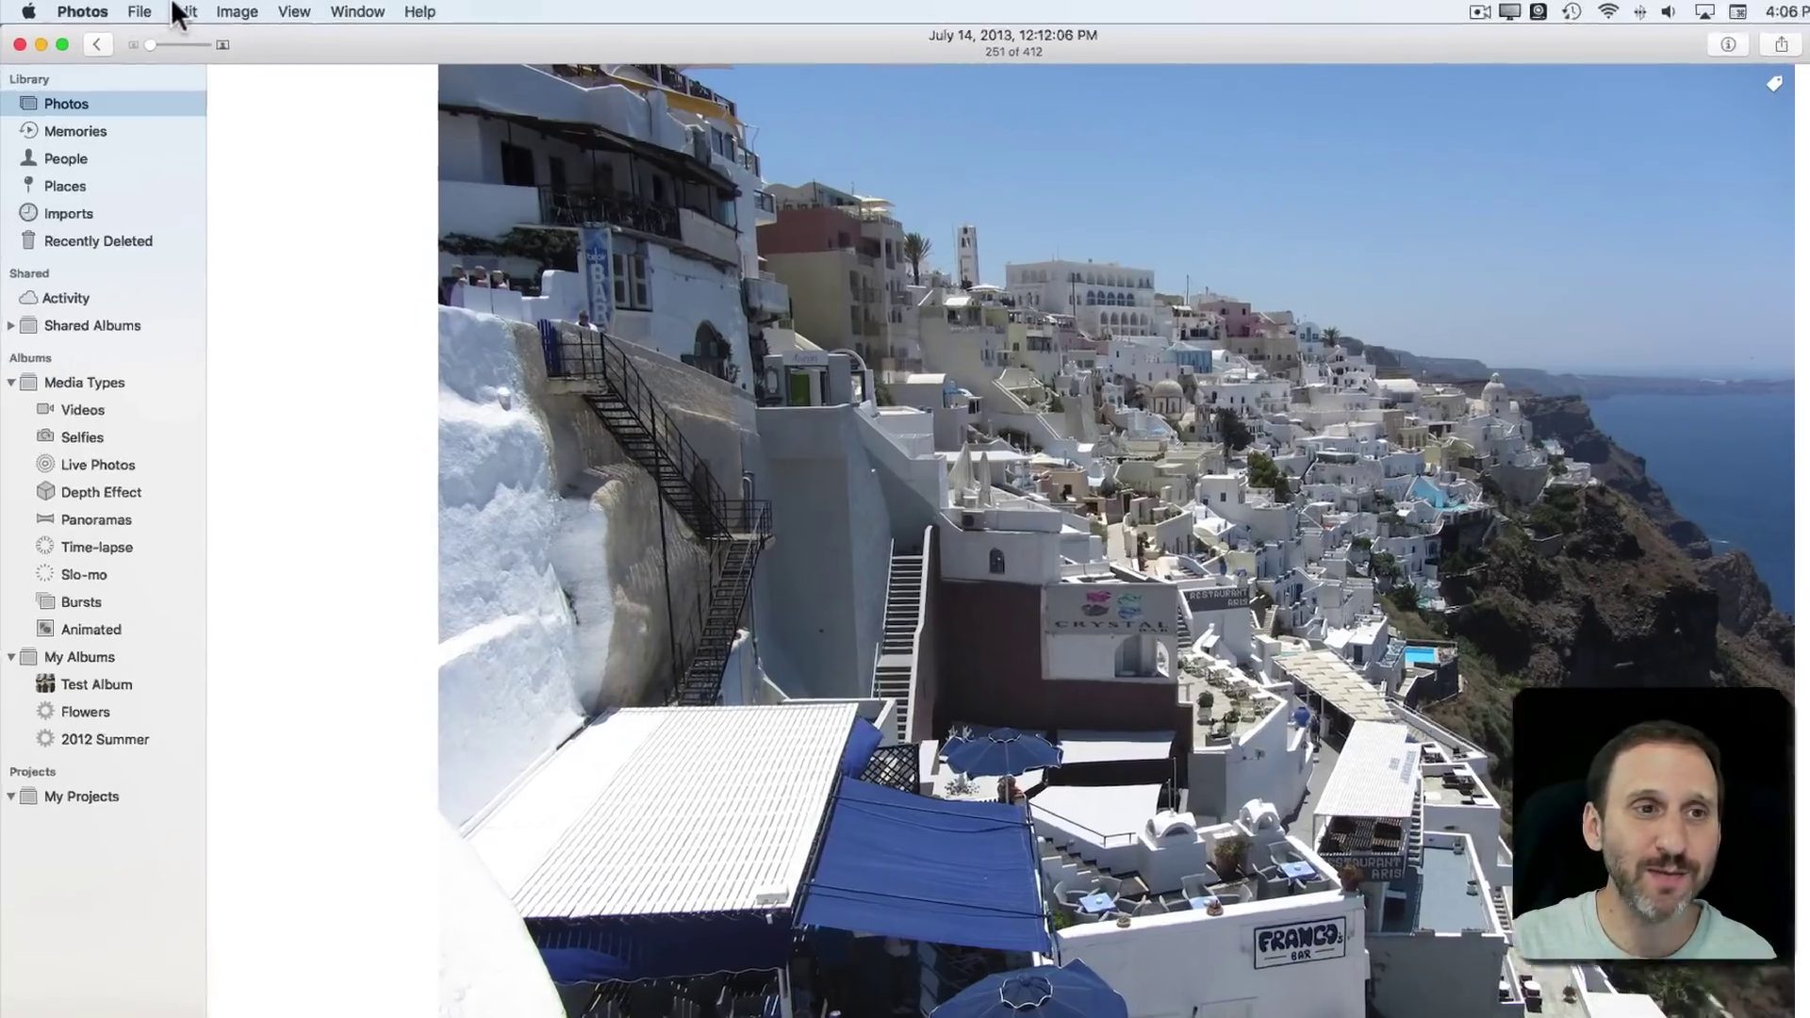
- Open IMG_0912.jpg with Adobe Photoshop CC 2017.app chosen under Edit With > Other
click(157, 13)
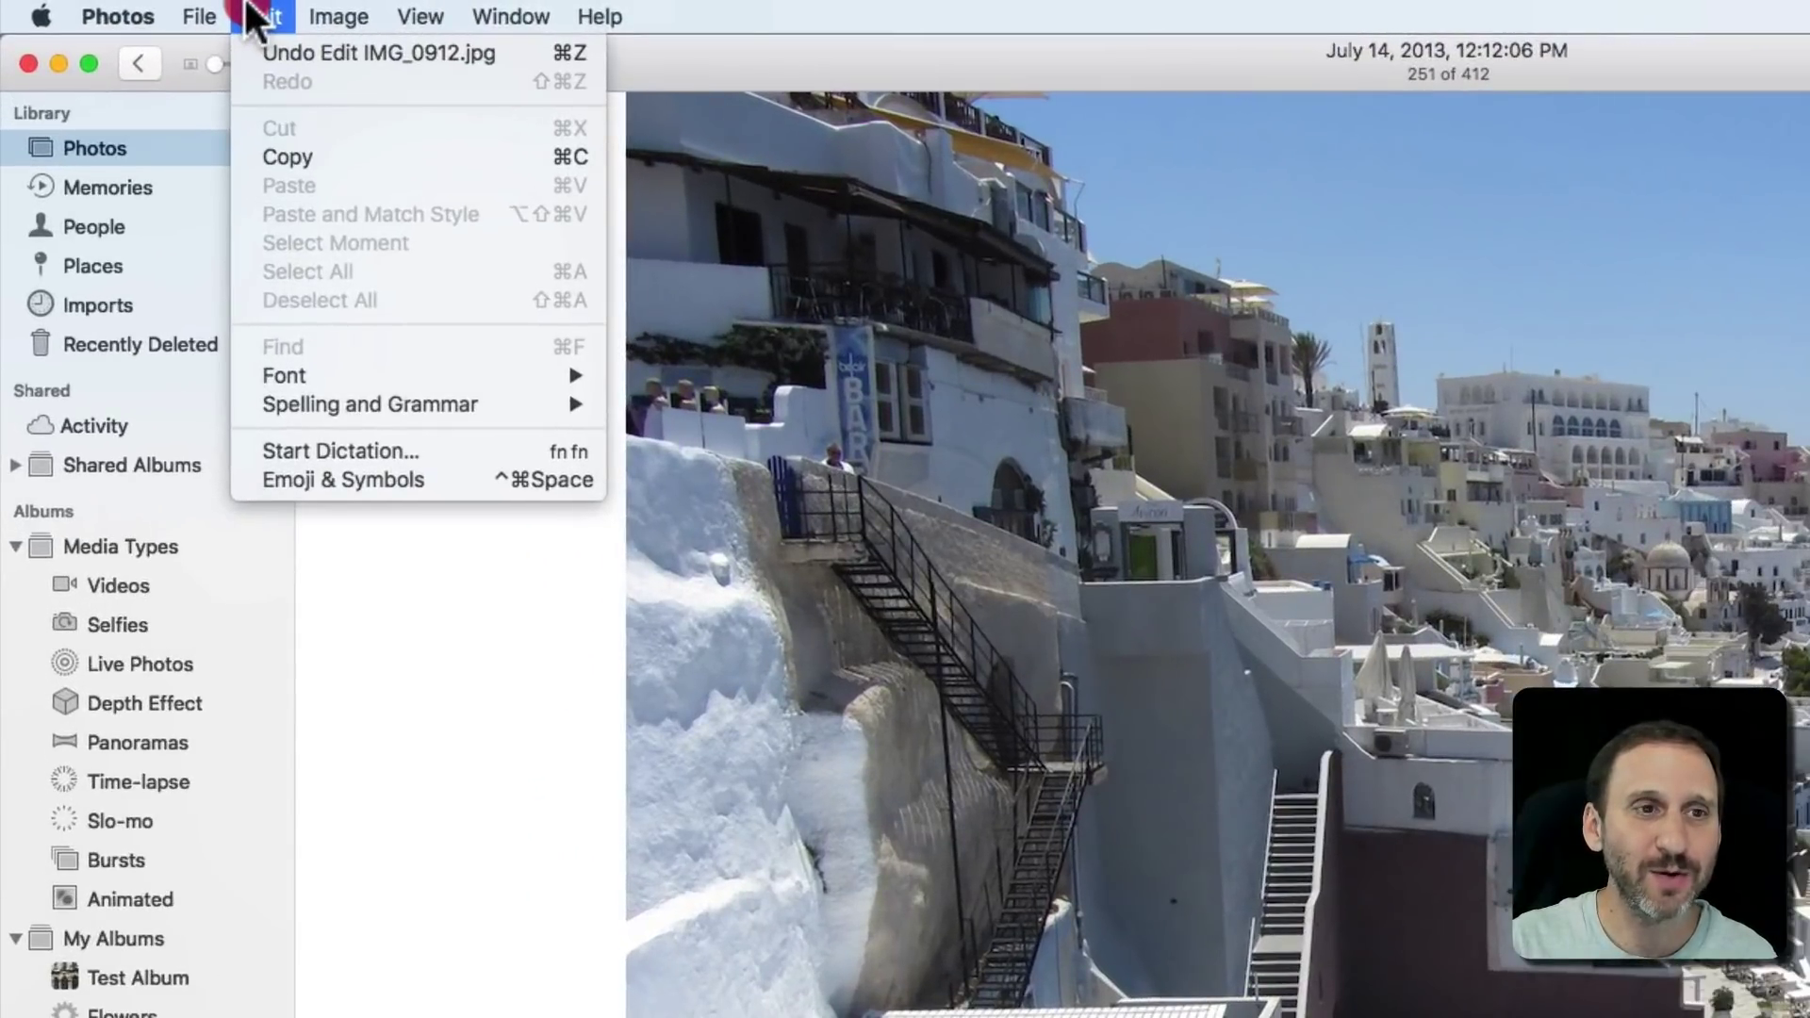
mouse_move(370, 641)
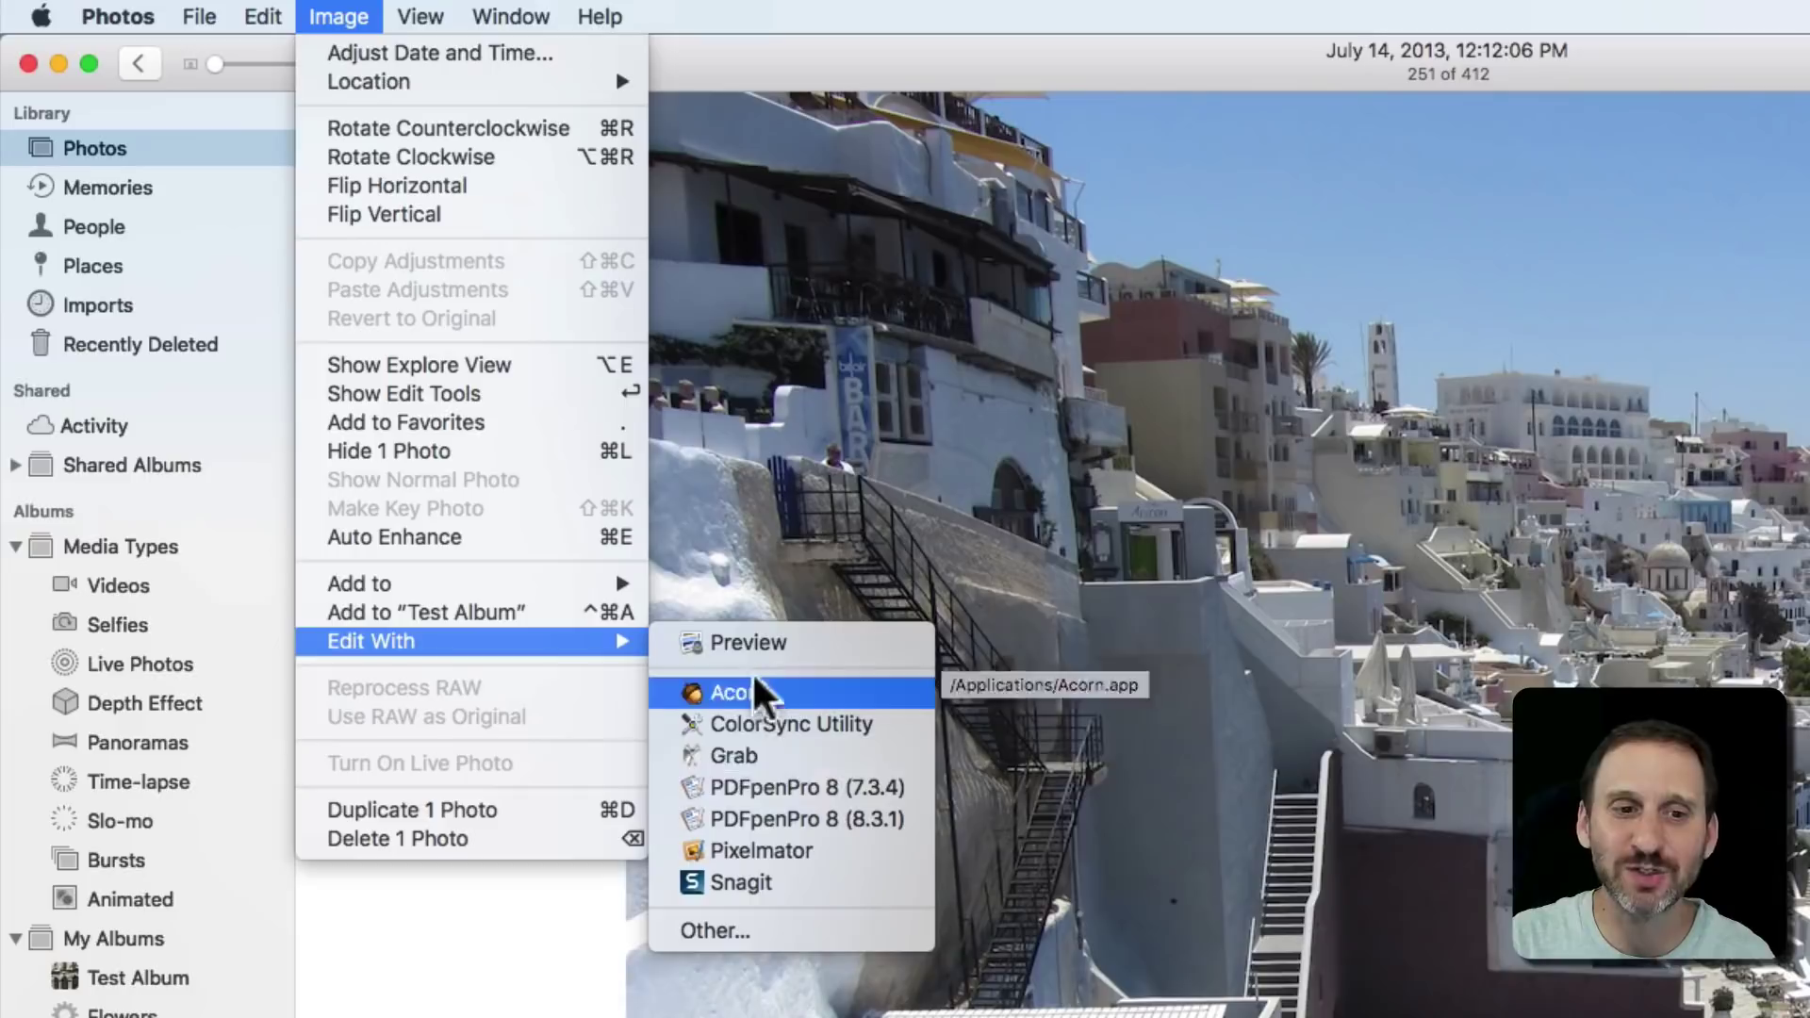
click(748, 930)
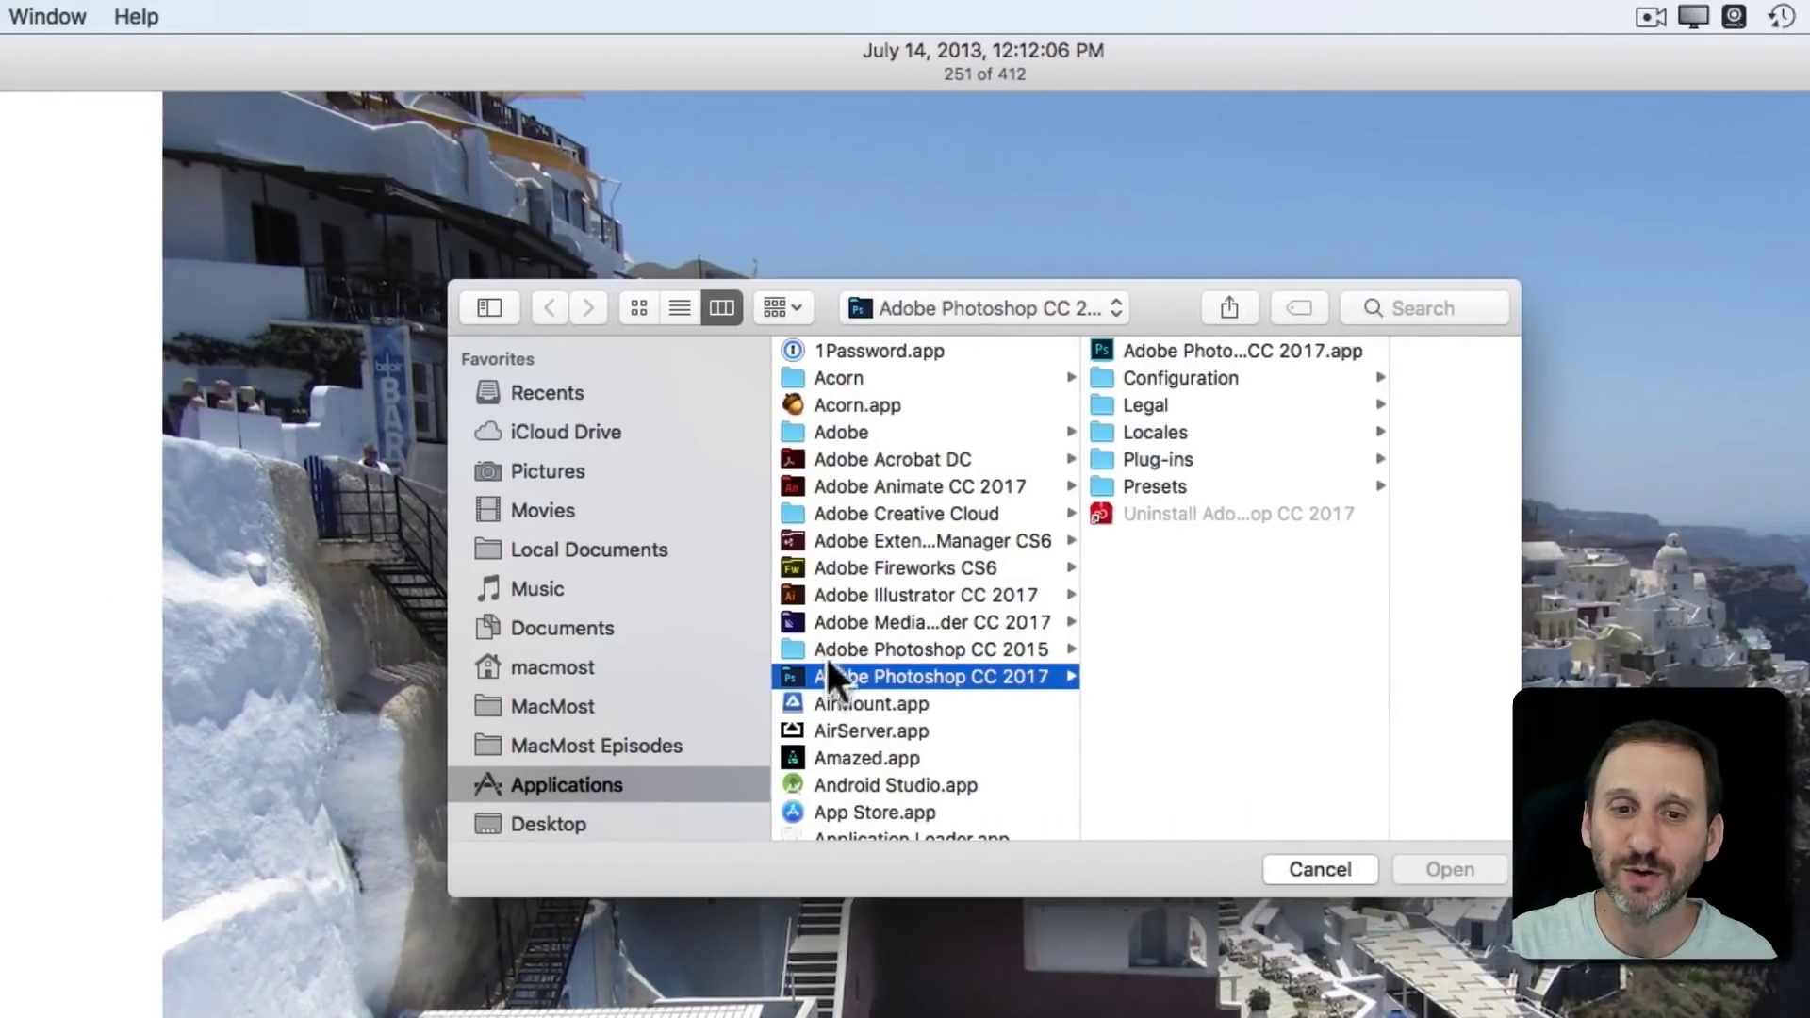
click(1131, 350)
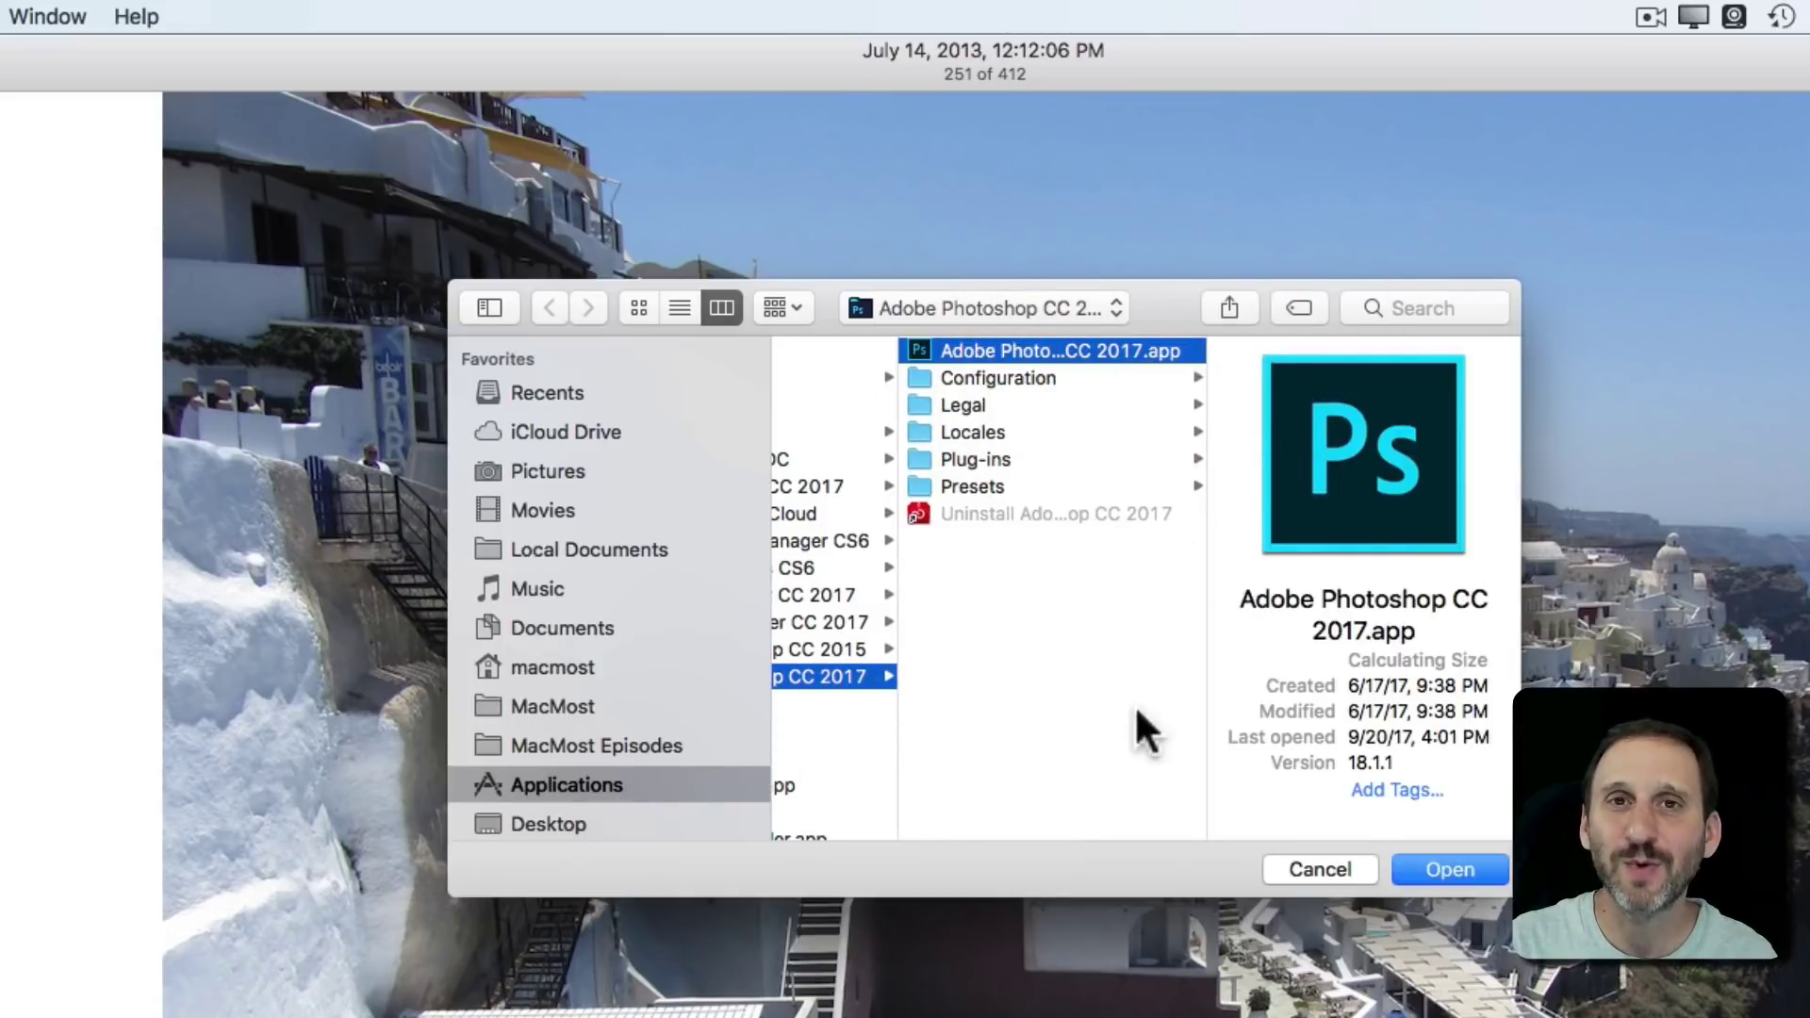
click(1447, 872)
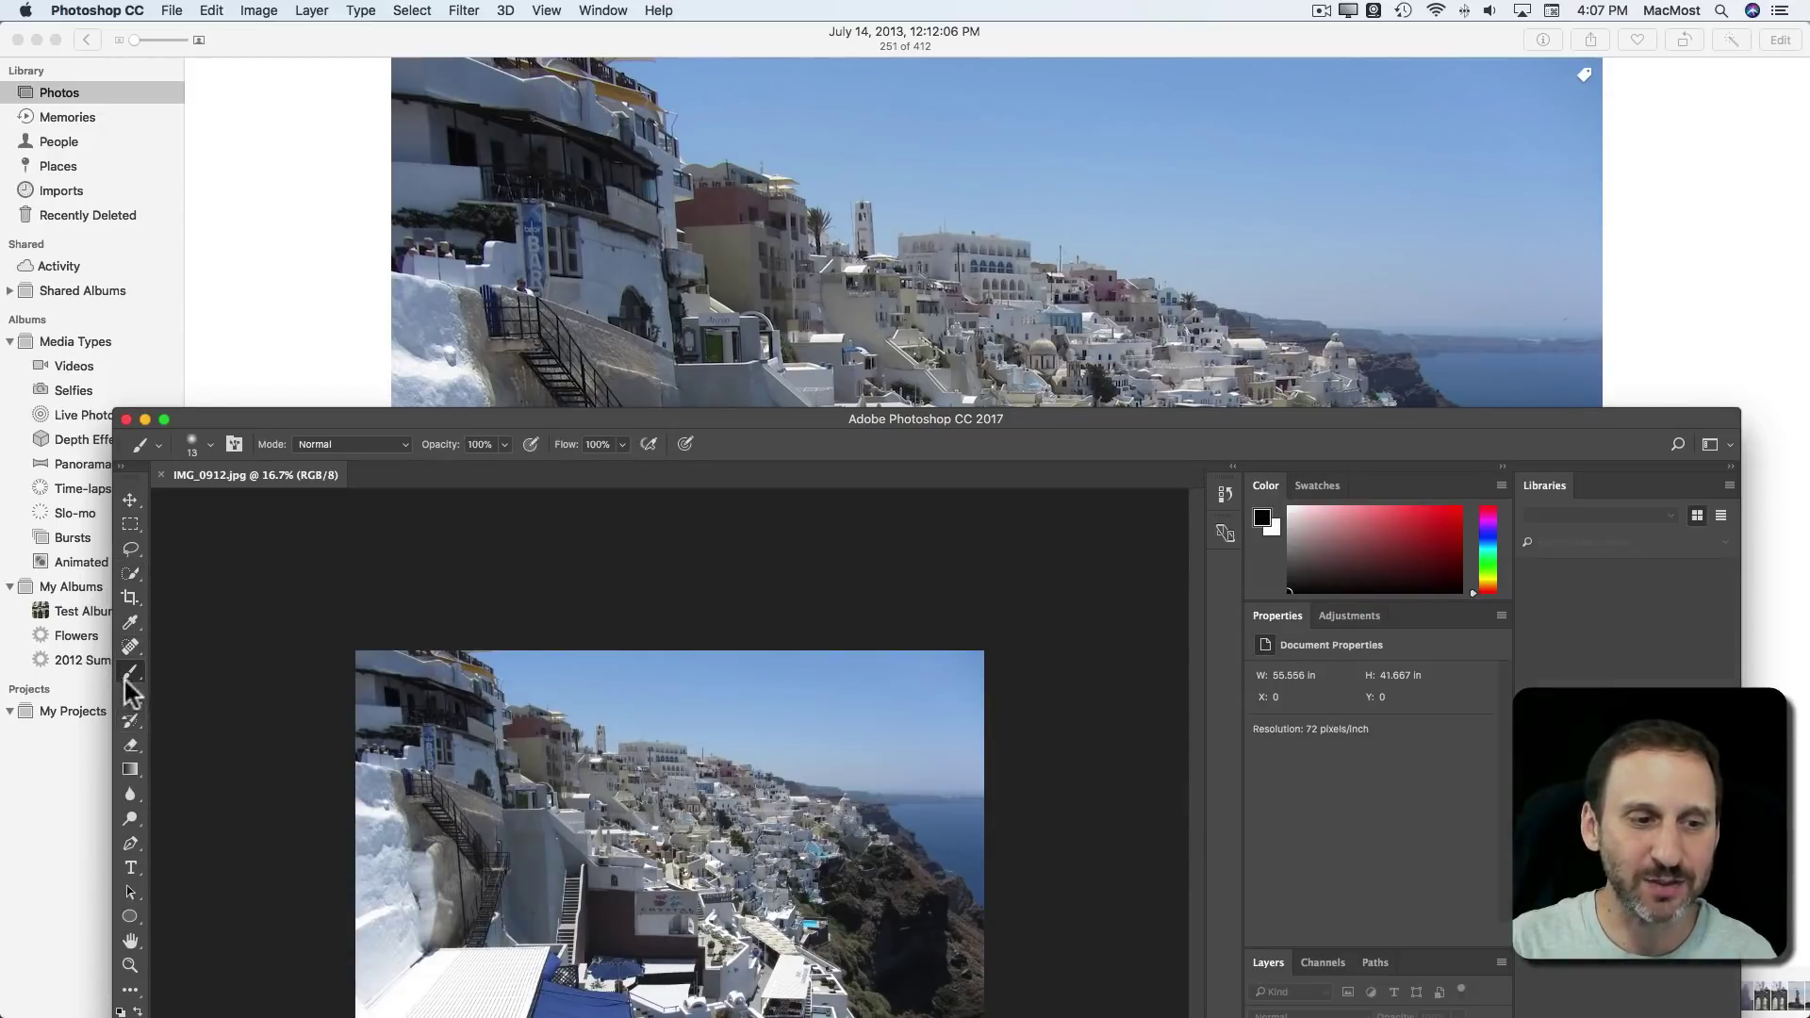
- Paint a test stroke across the sky and save it as JPEG
mouse_move(605, 681)
mouse_down()
mouse_move(890, 707)
mouse_move(759, 740)
mouse_up()
key(super+s)
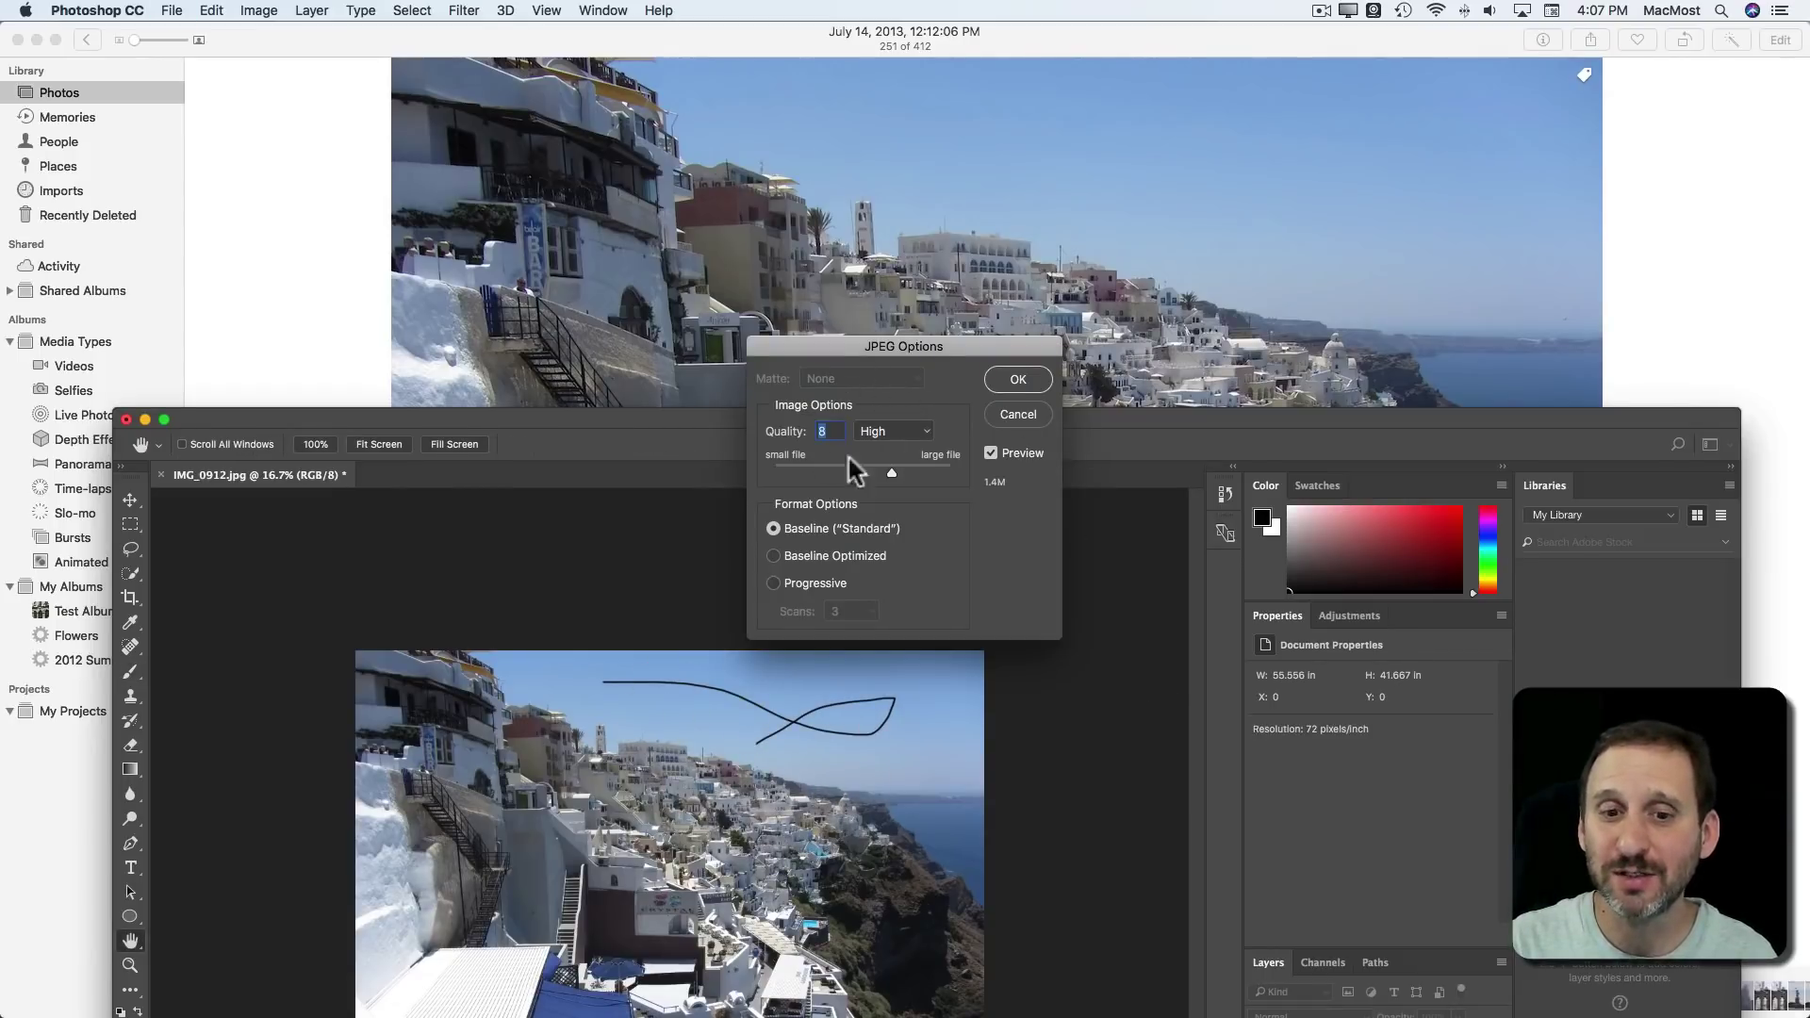
click(1019, 383)
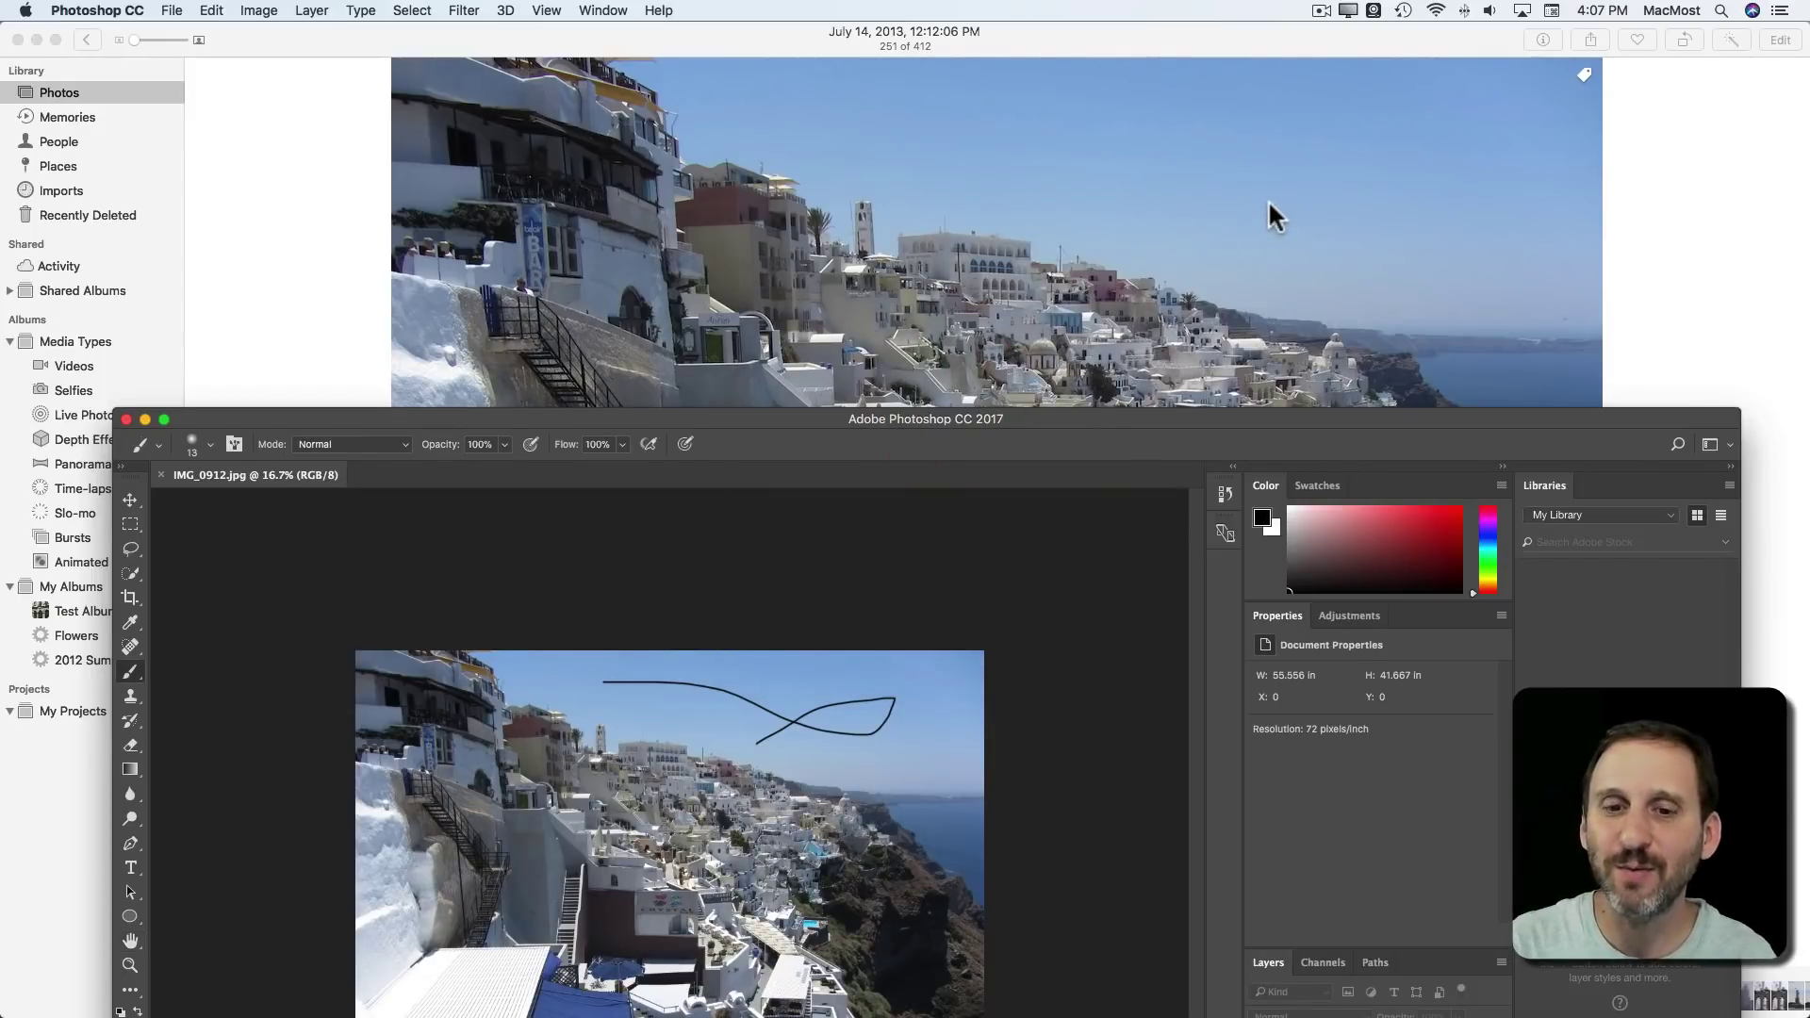
click(400, 415)
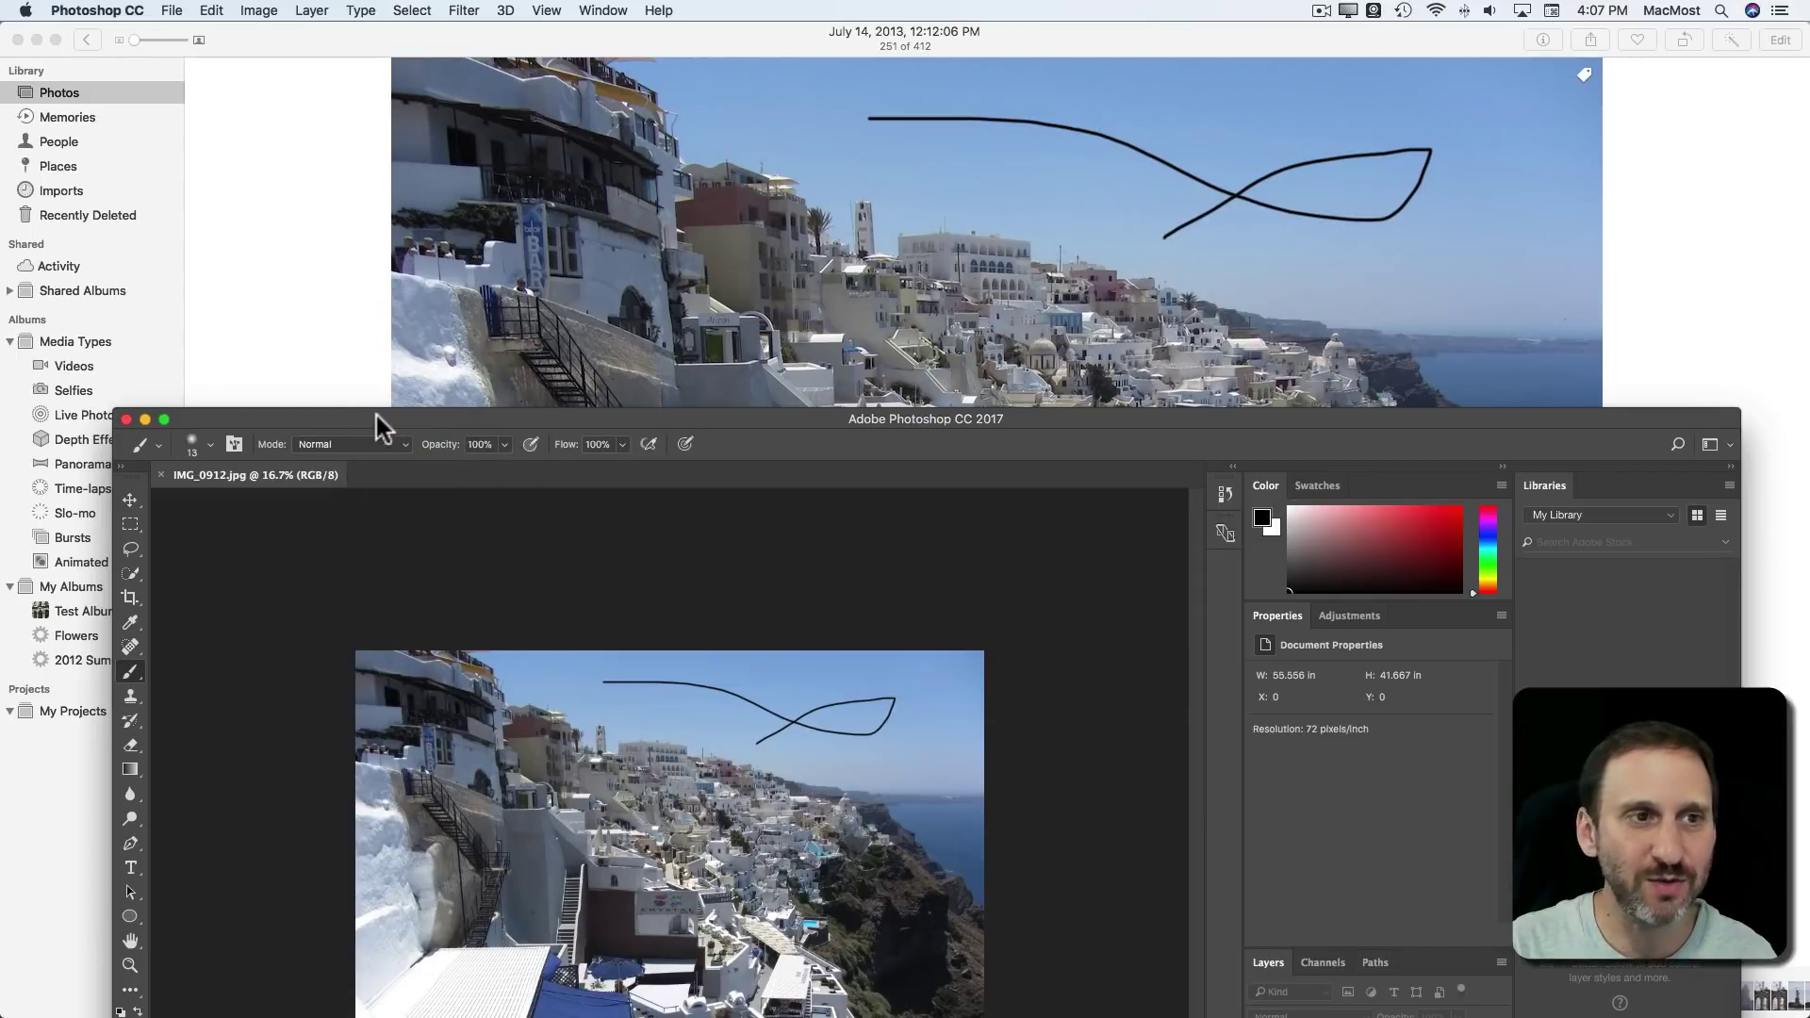
- Step back to remove the stroke, apply Pointillize, save, and close the document
click(211, 10)
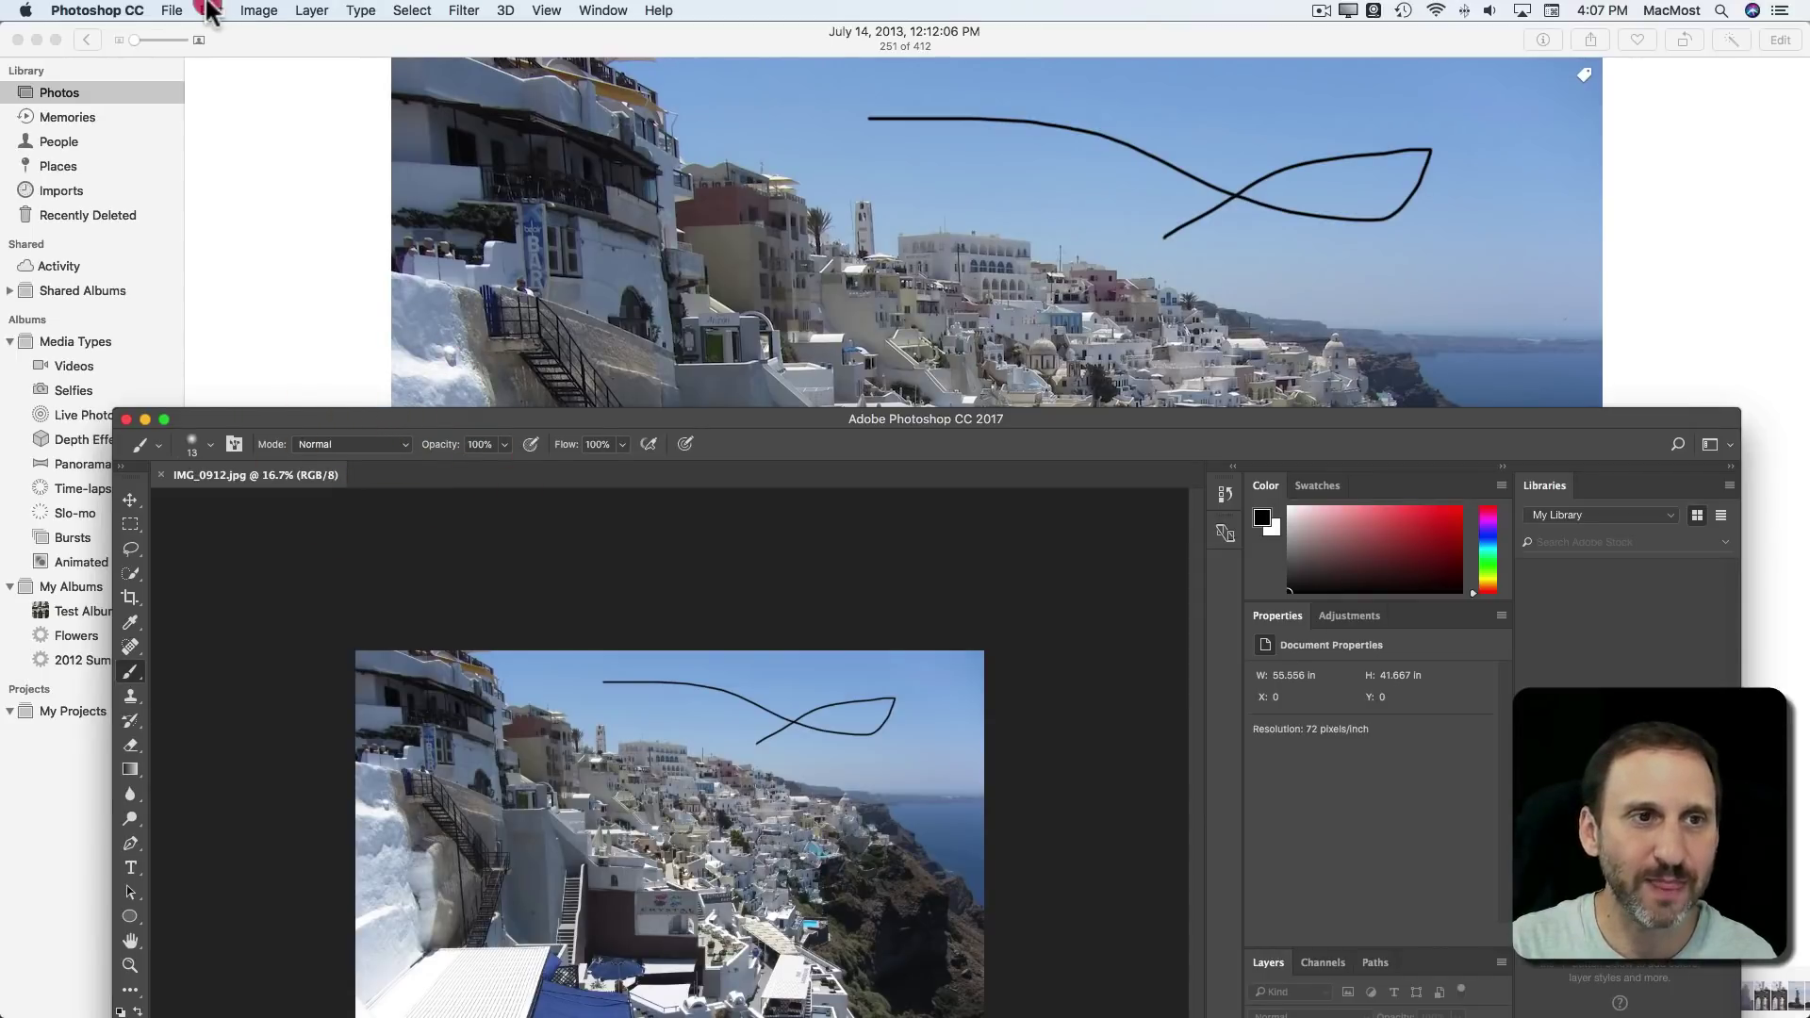
click(225, 68)
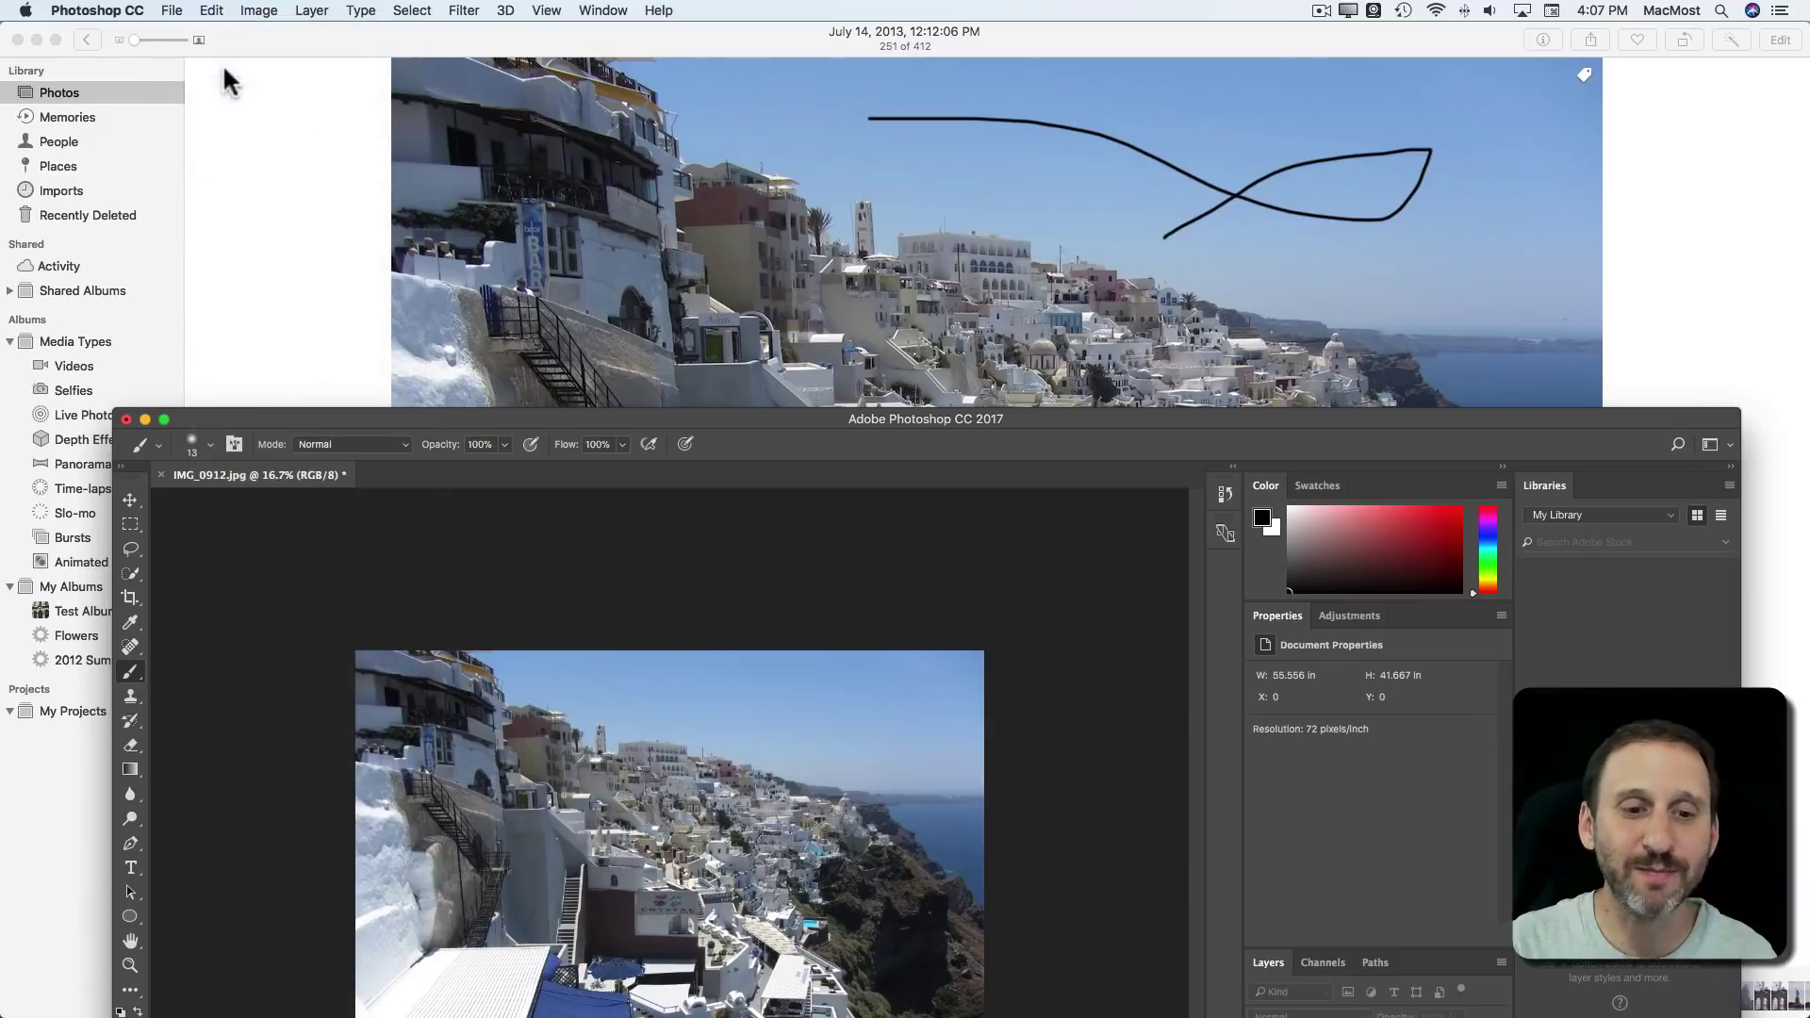
click(463, 11)
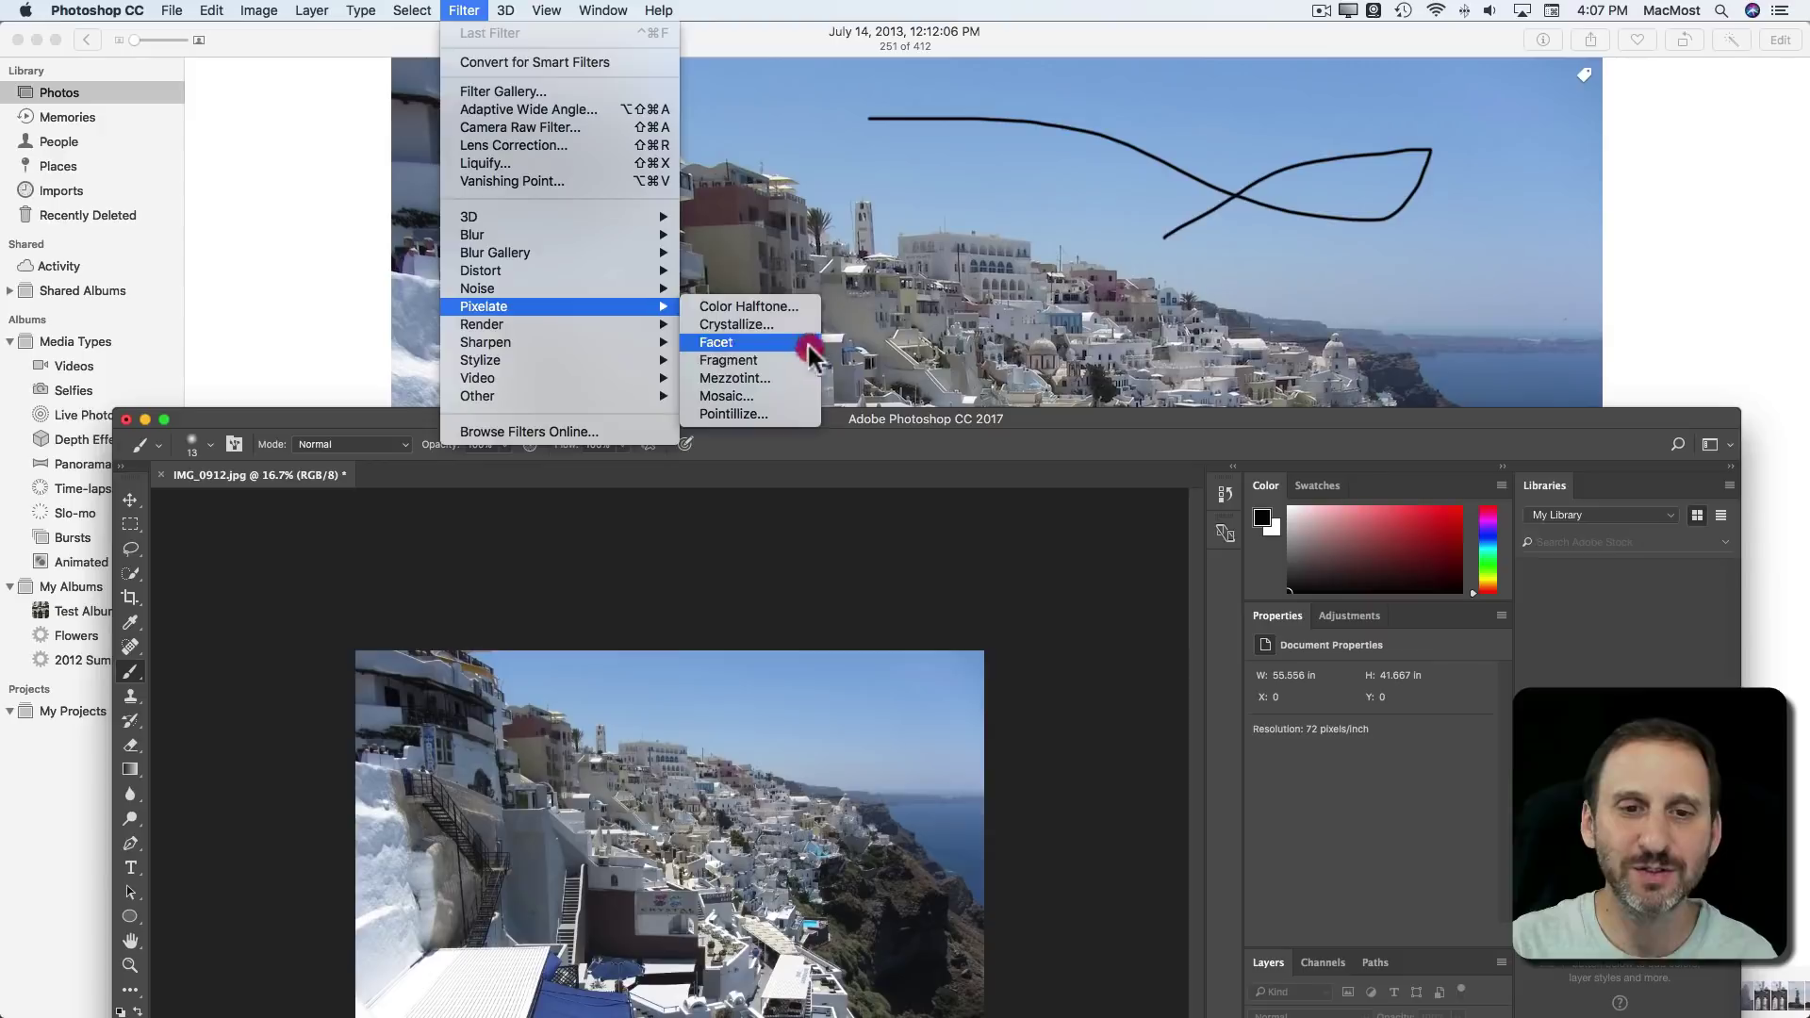
mouse_move(485, 306)
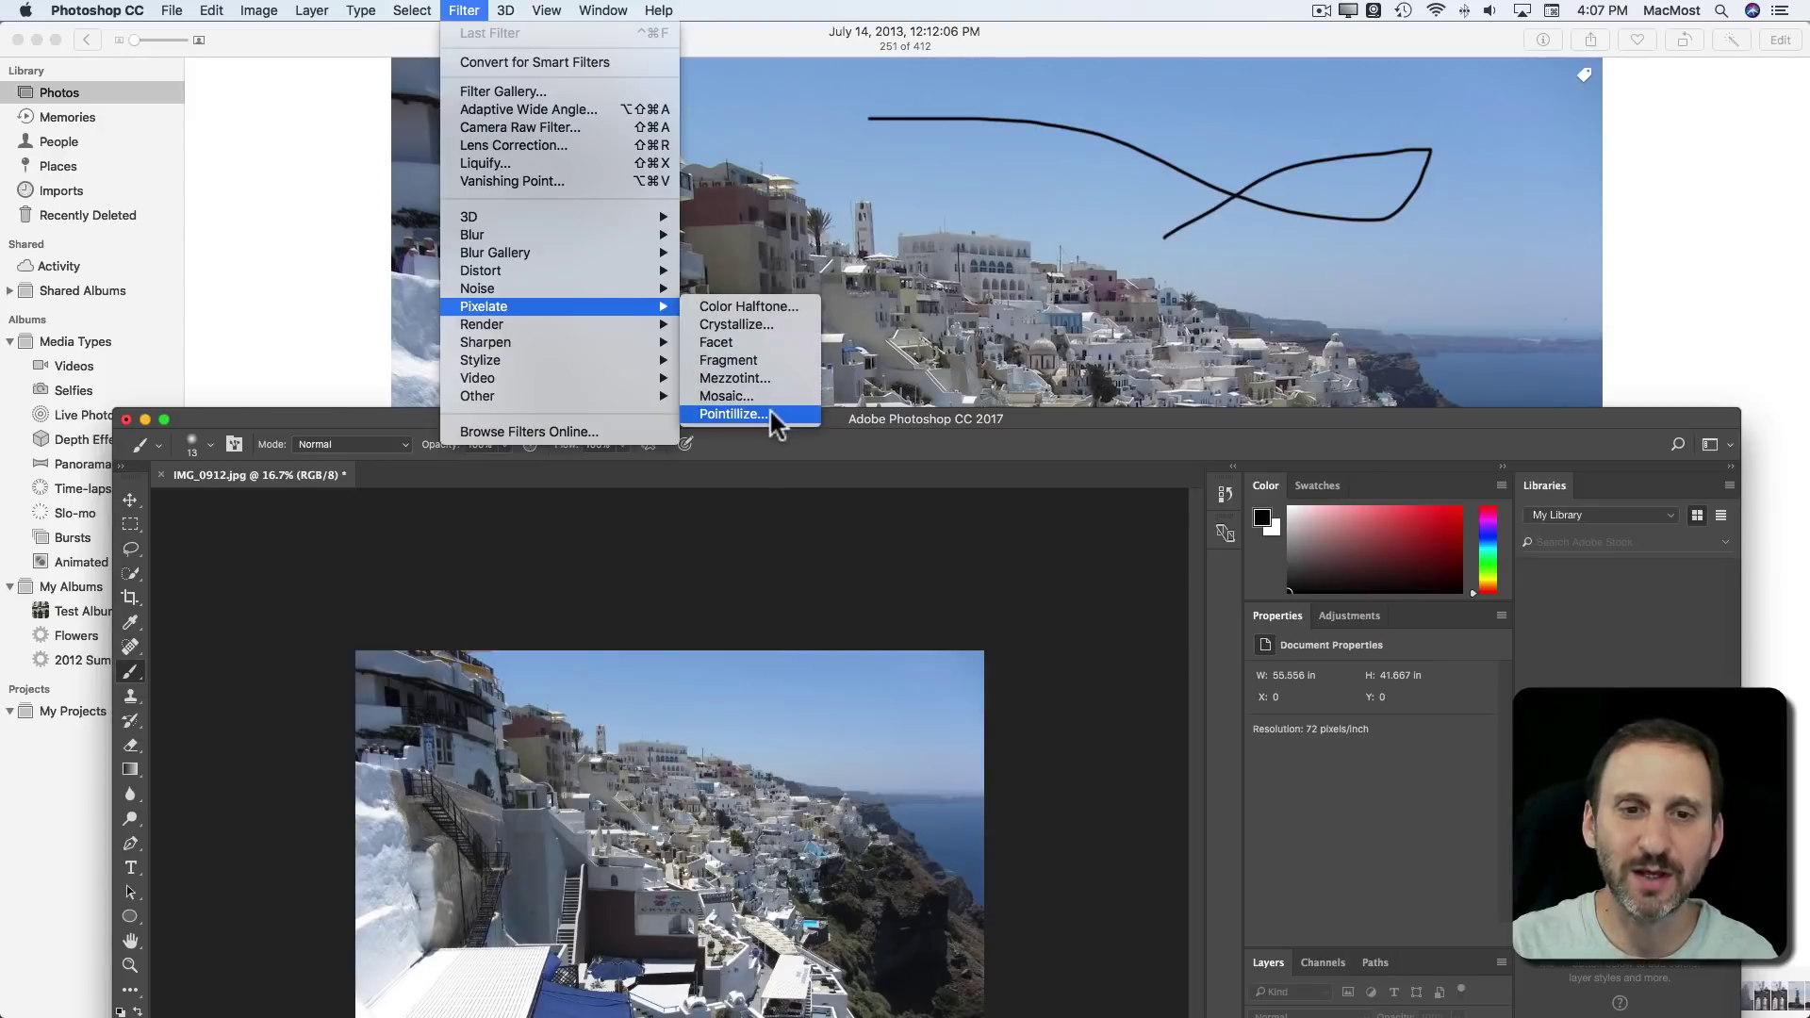
click(772, 419)
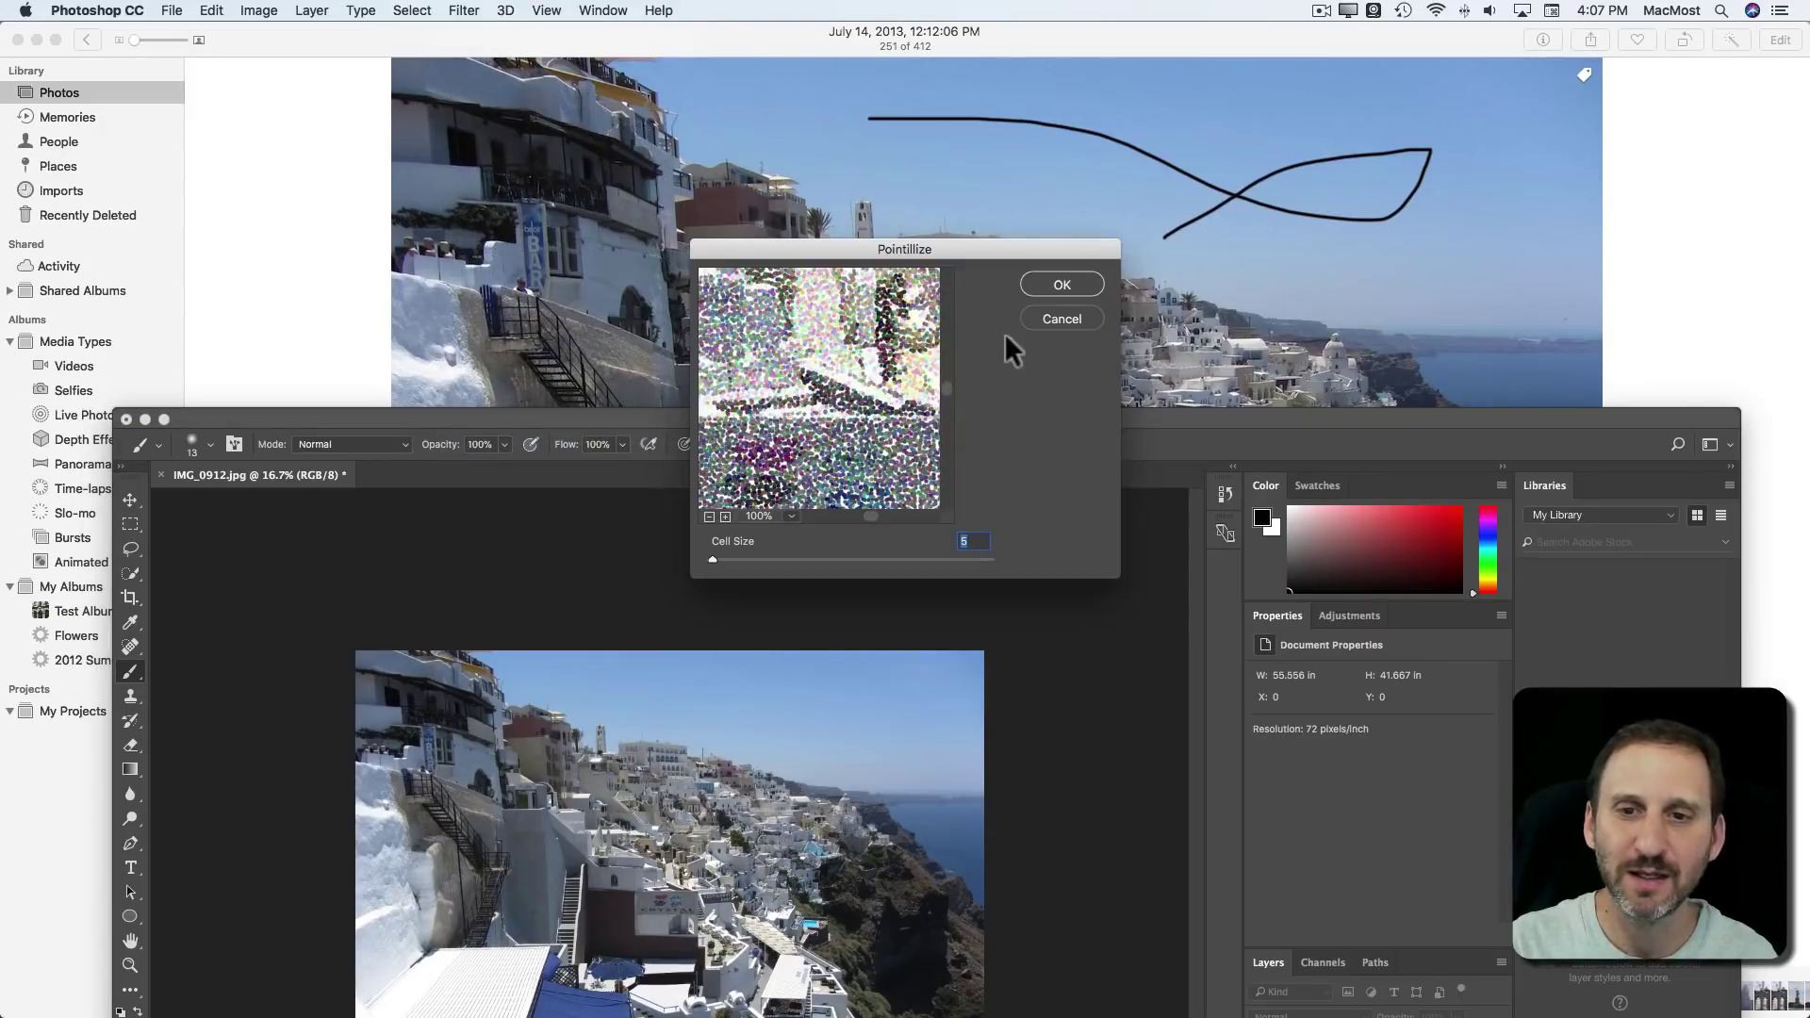
click(1060, 283)
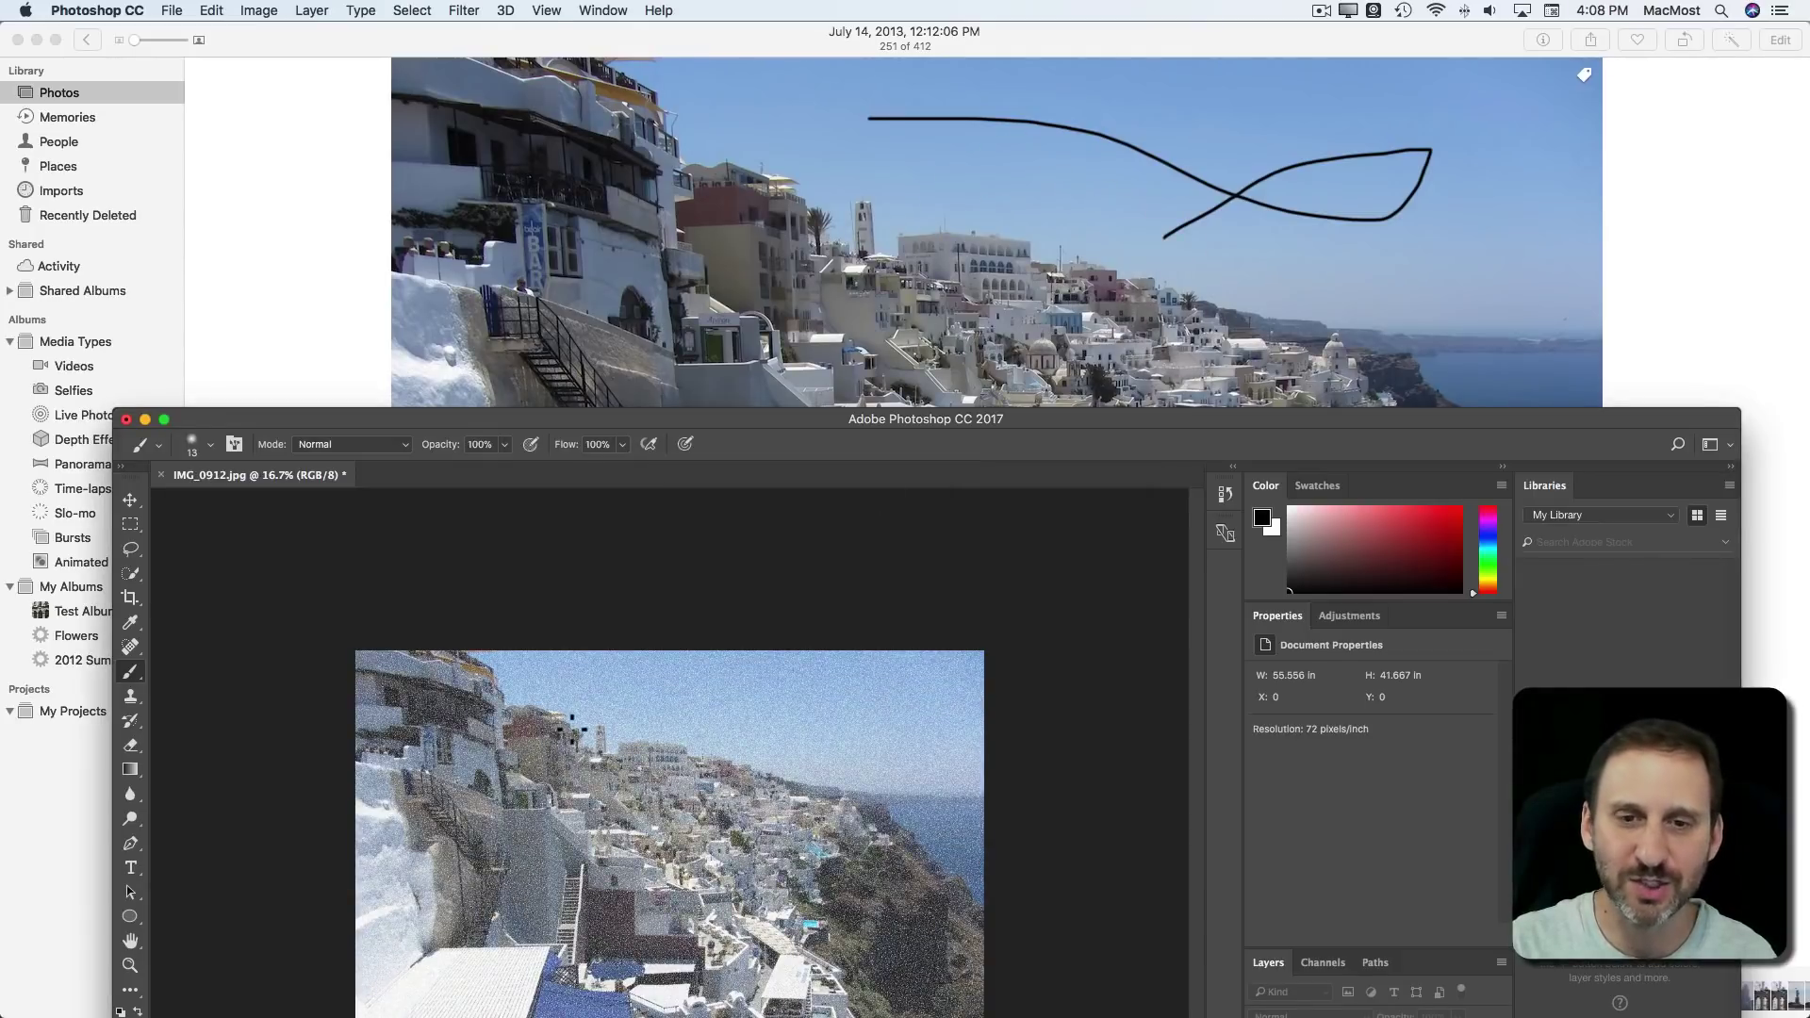
key(super+s)
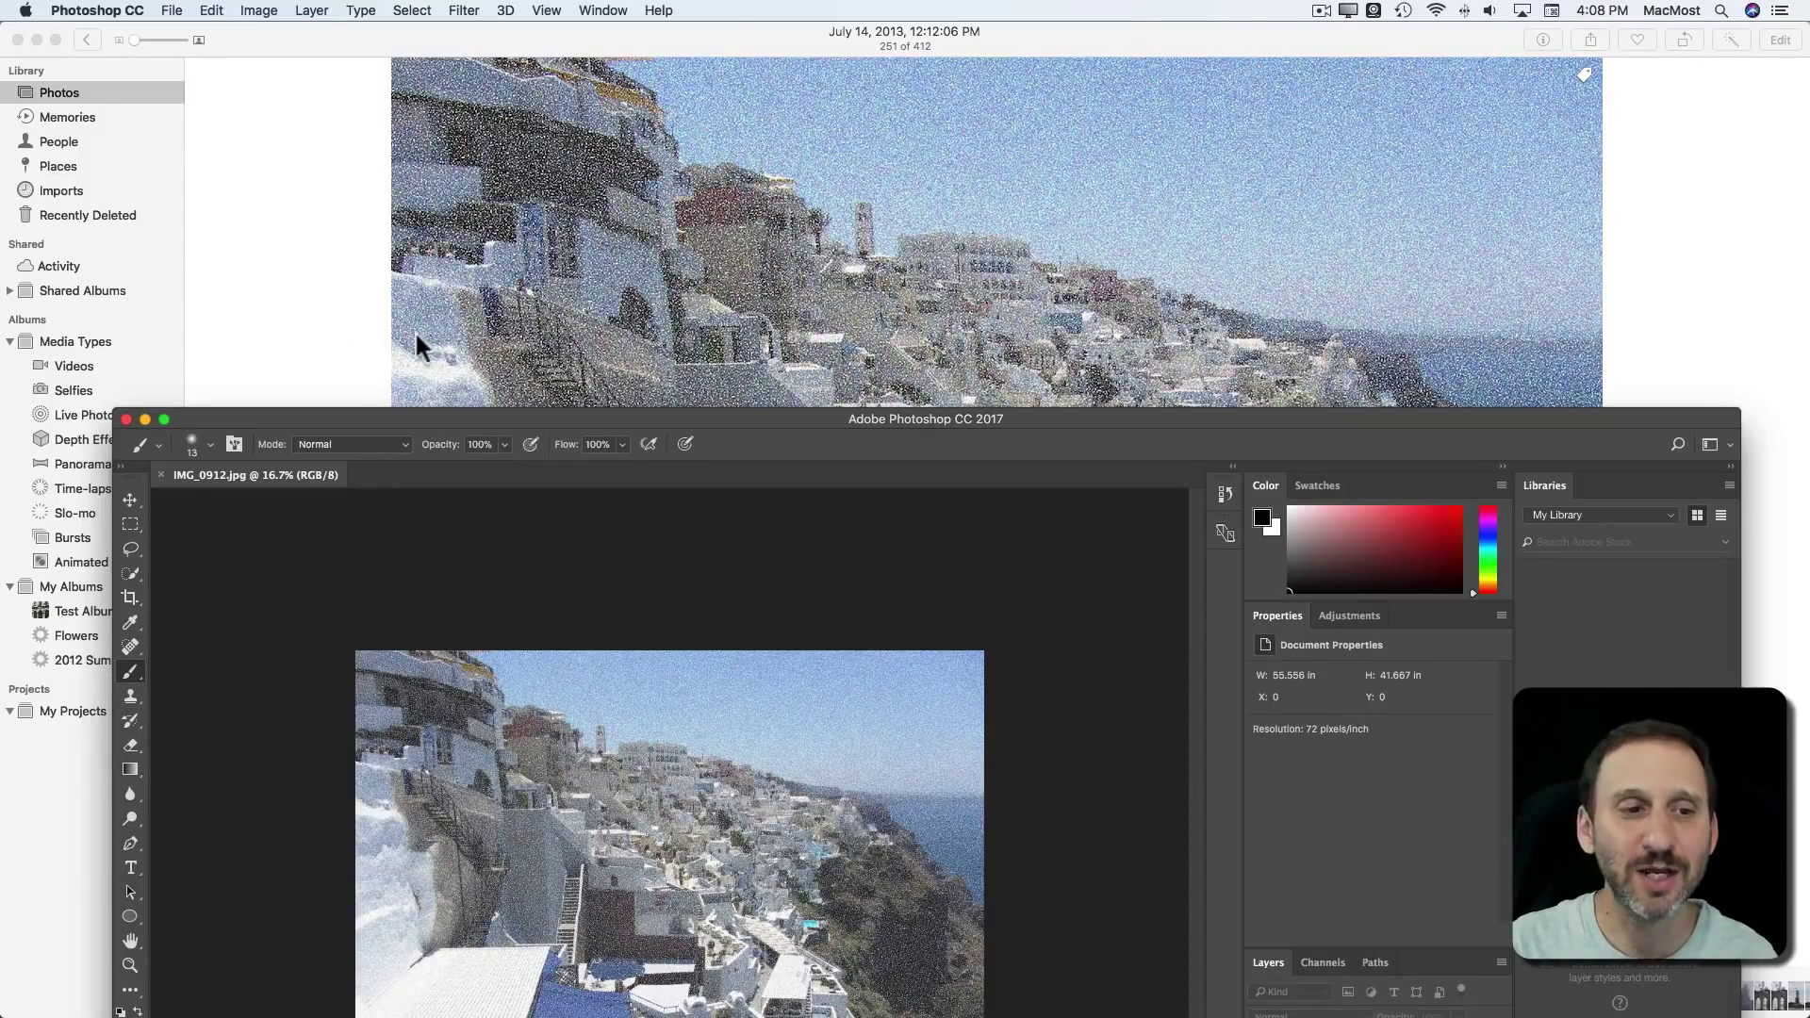
click(124, 420)
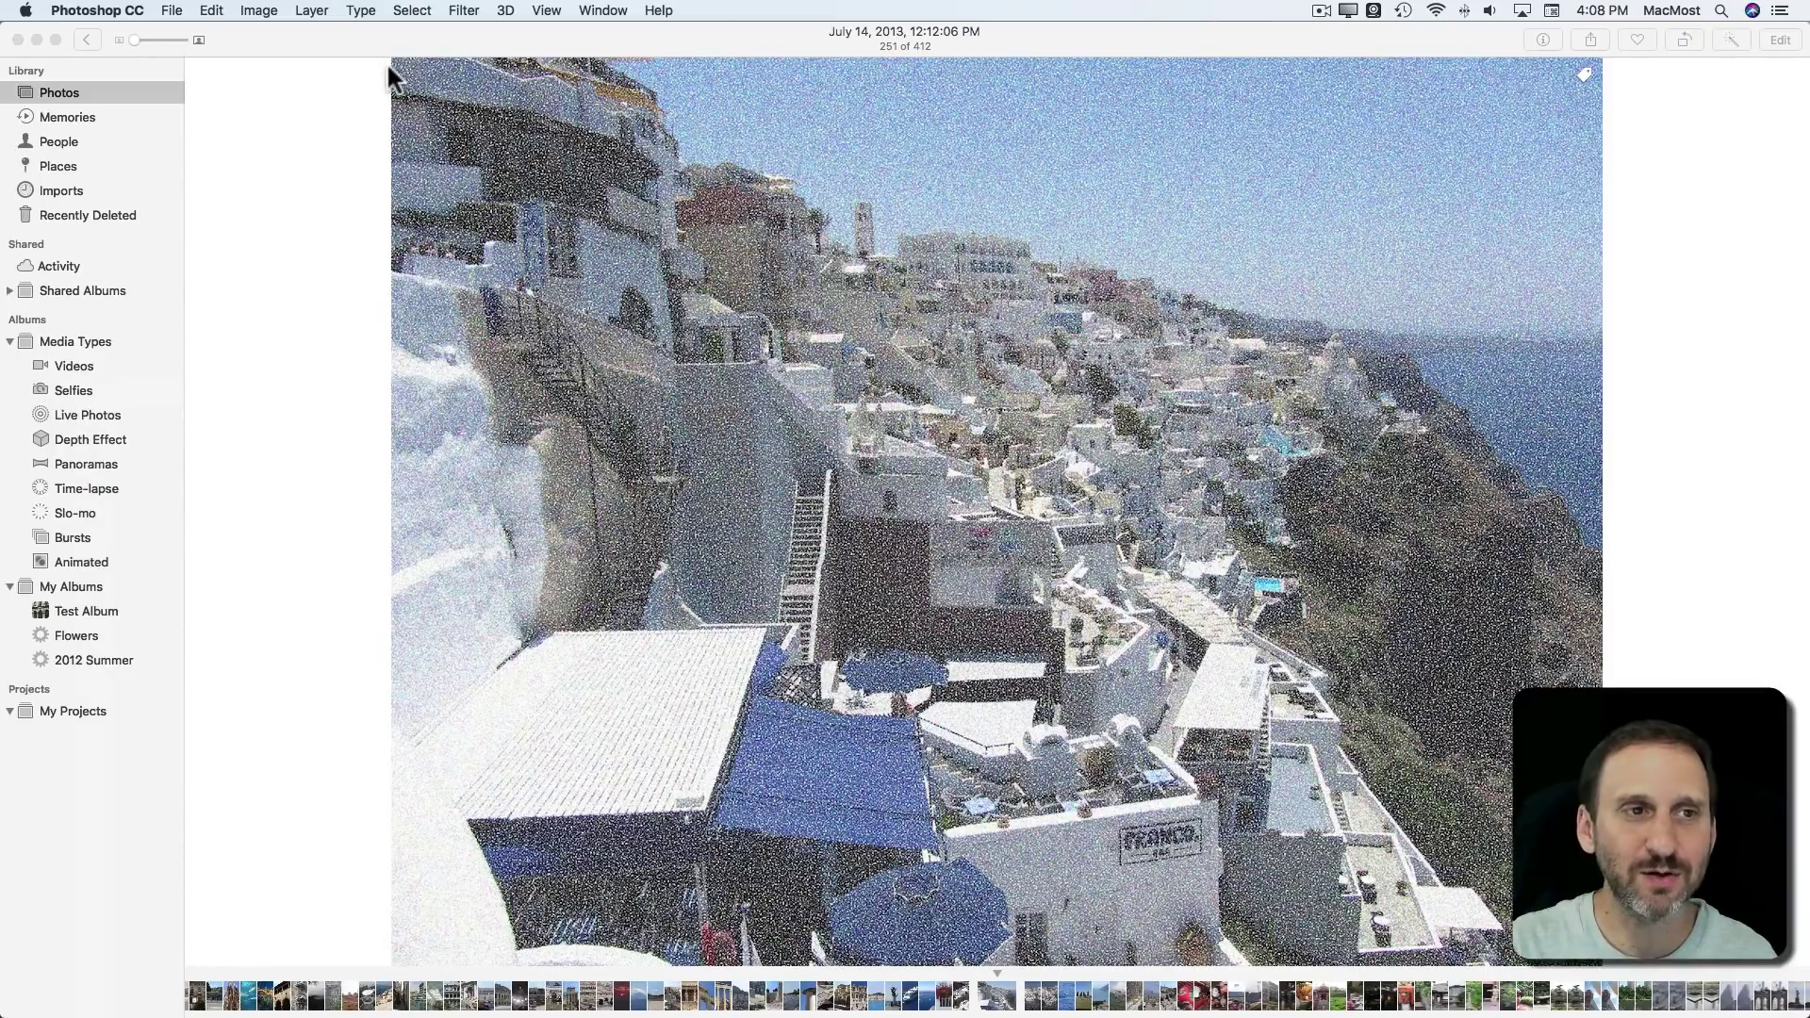
- Back in Photos, edit the pointillized photo, confirm it's finished in Photoshop, and revert it to original
click(394, 39)
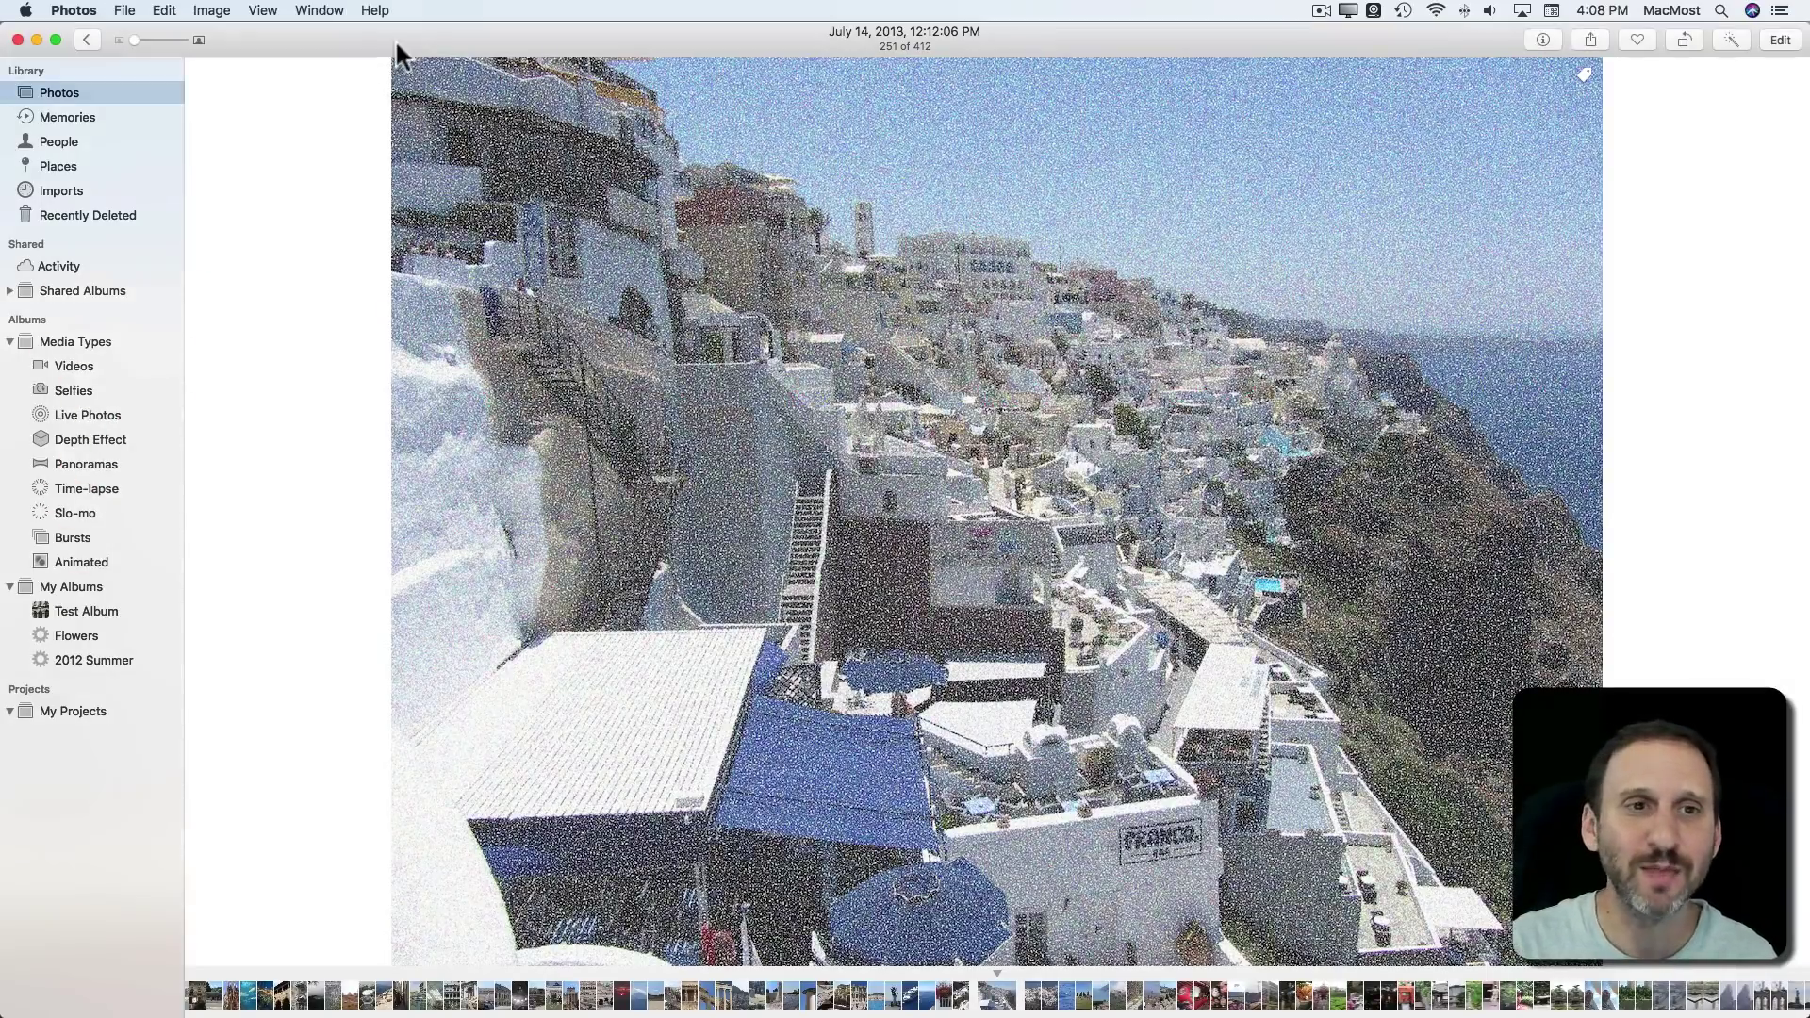
click(1780, 42)
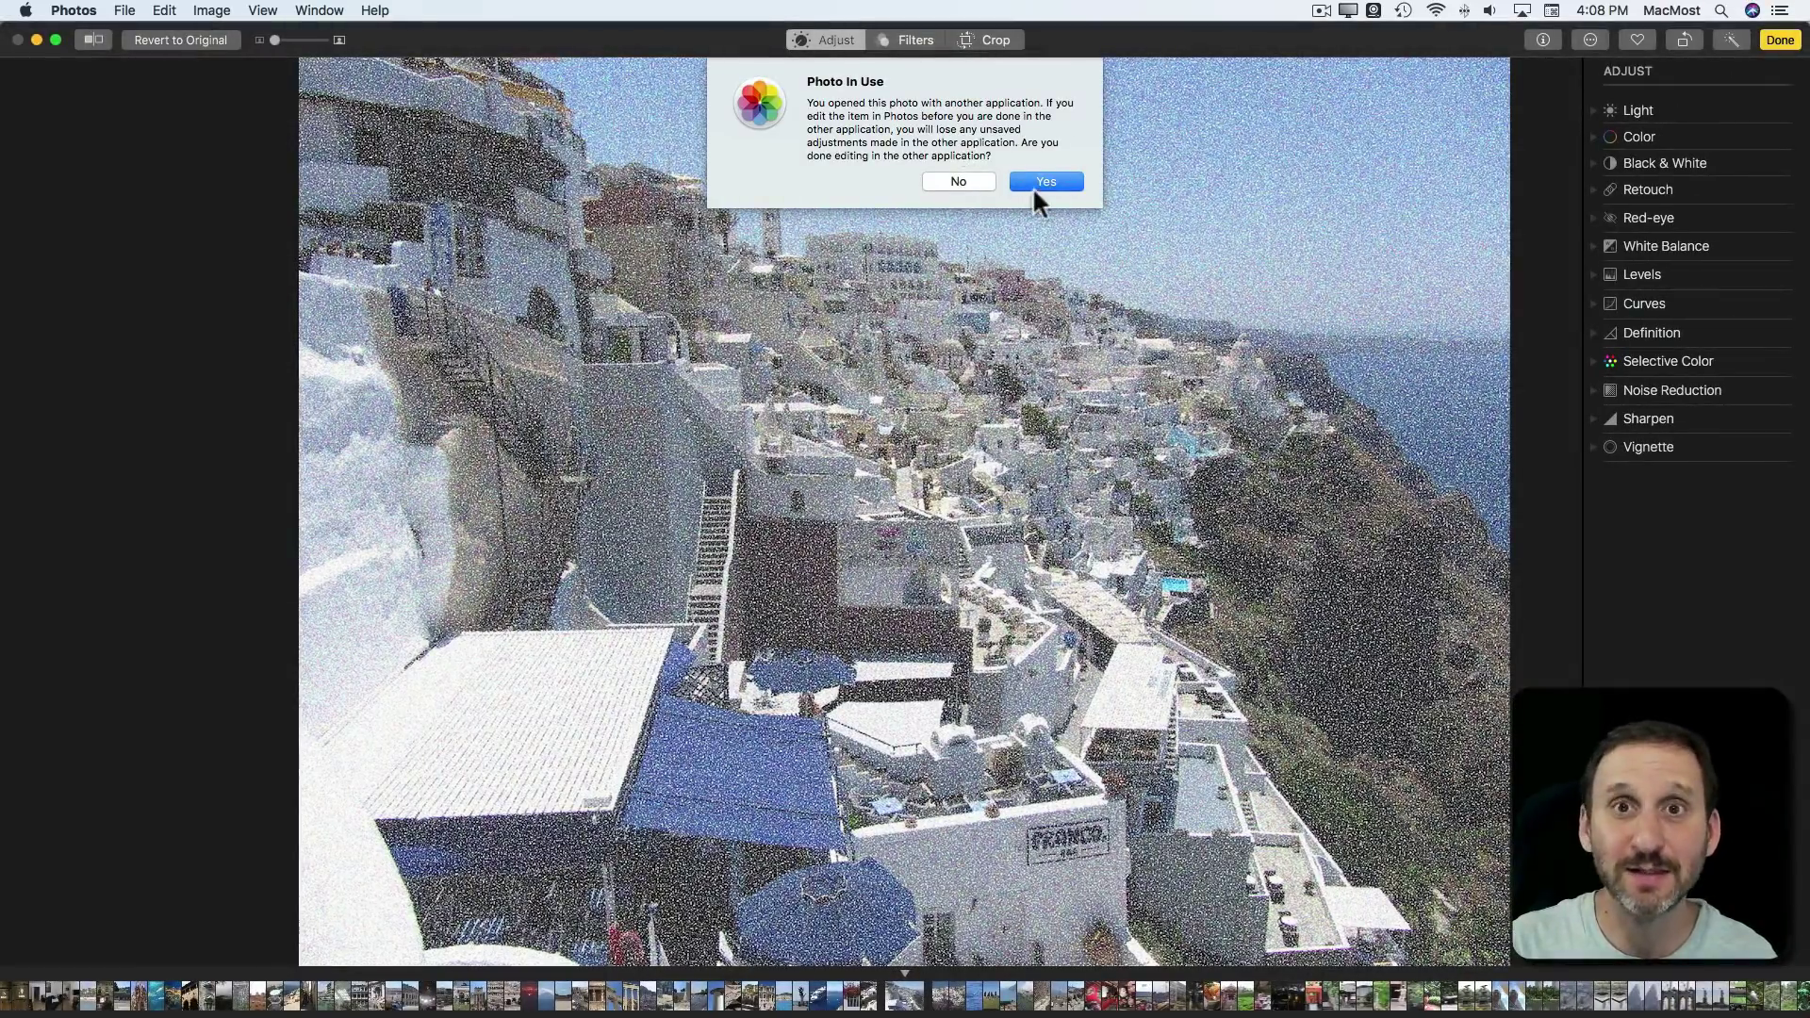
click(1035, 188)
click(179, 39)
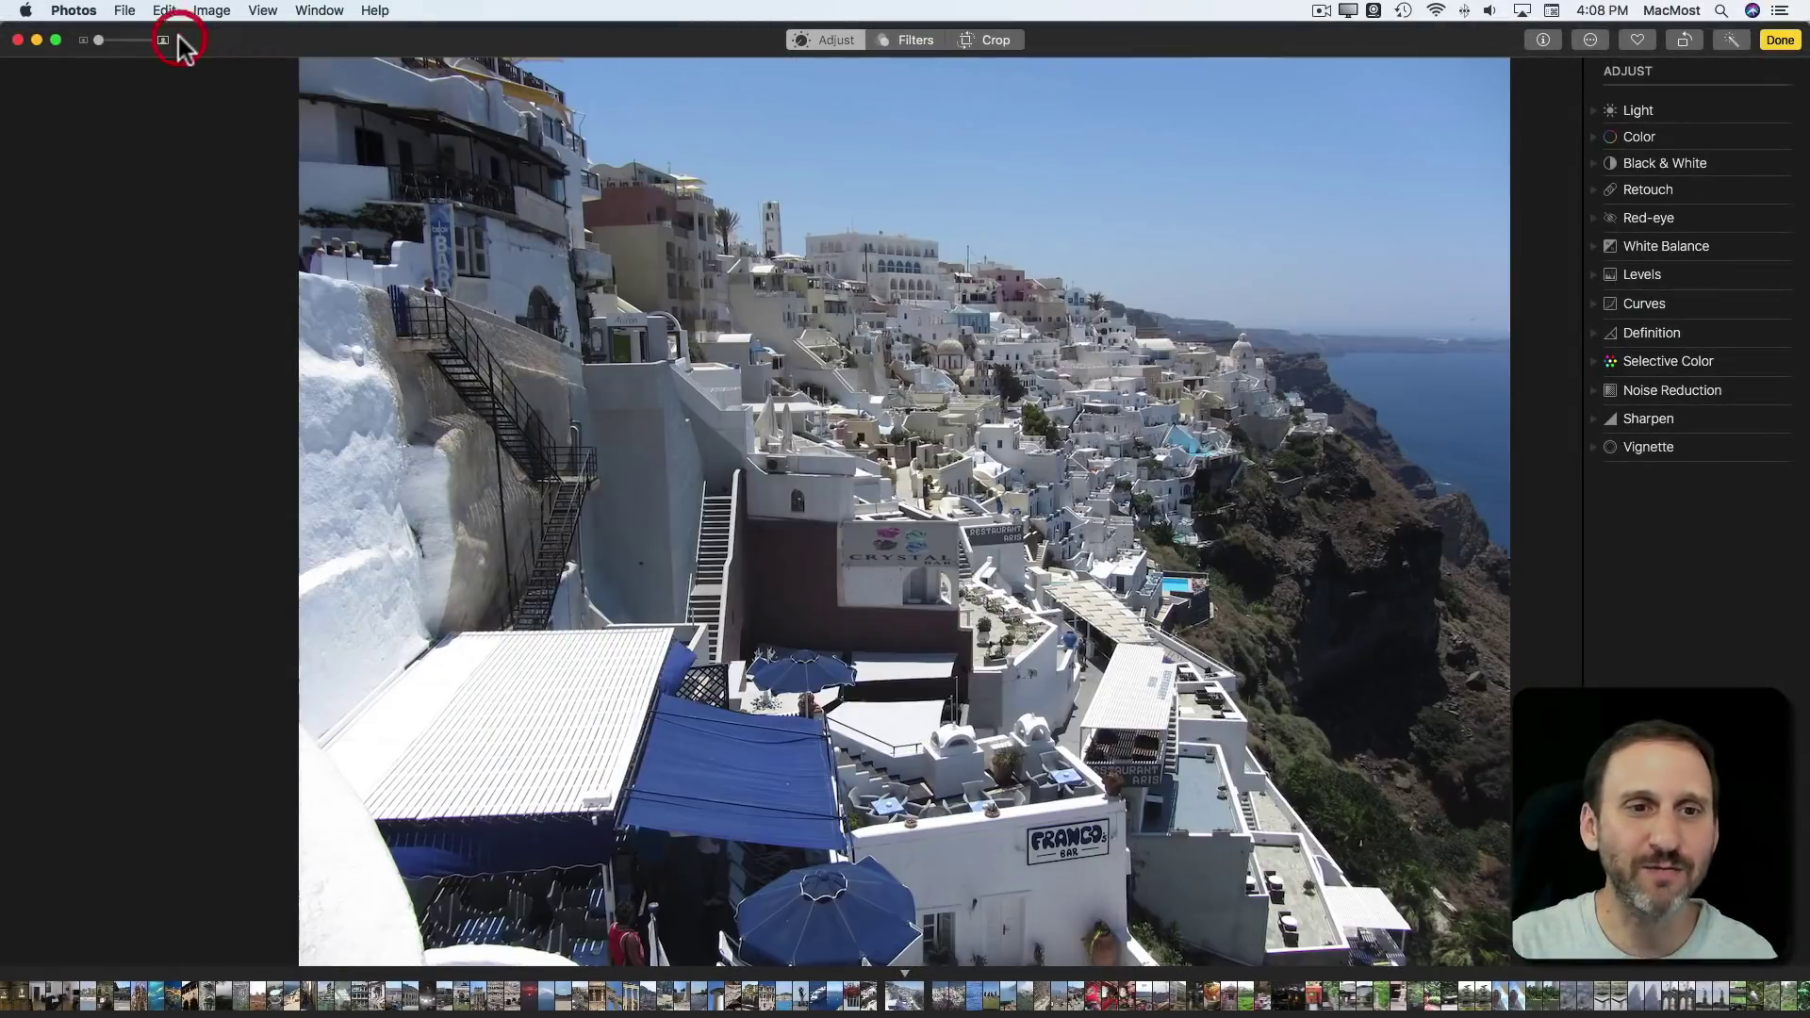